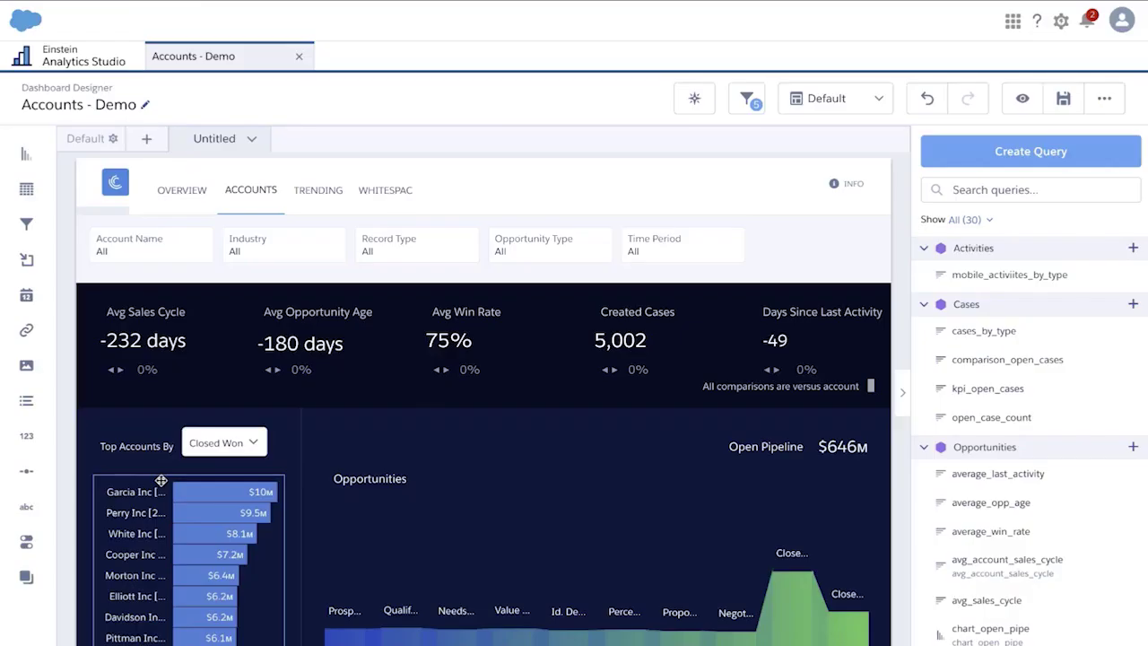
# Step: Select the Top Accounts bar chart widget on the Accounts - Demo dashboard's Accounts page
pyautogui.click(161, 480)
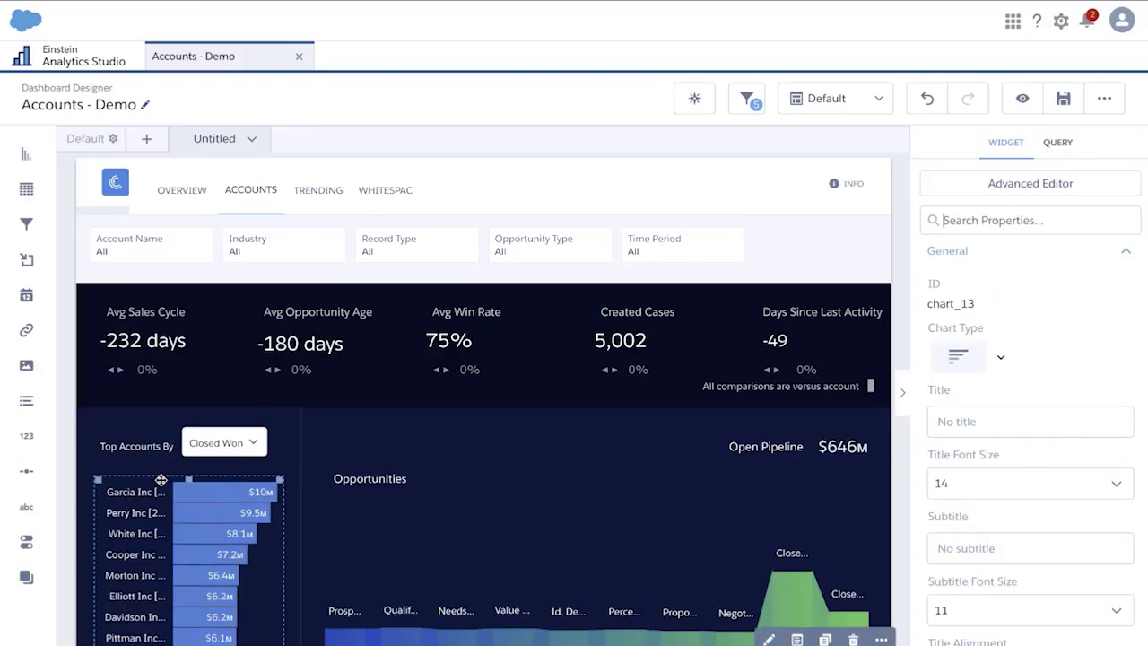
# Step: Open chart_13's Advanced Editor on its query JSON and select the sum_closed_won measure
pyautogui.click(798, 639)
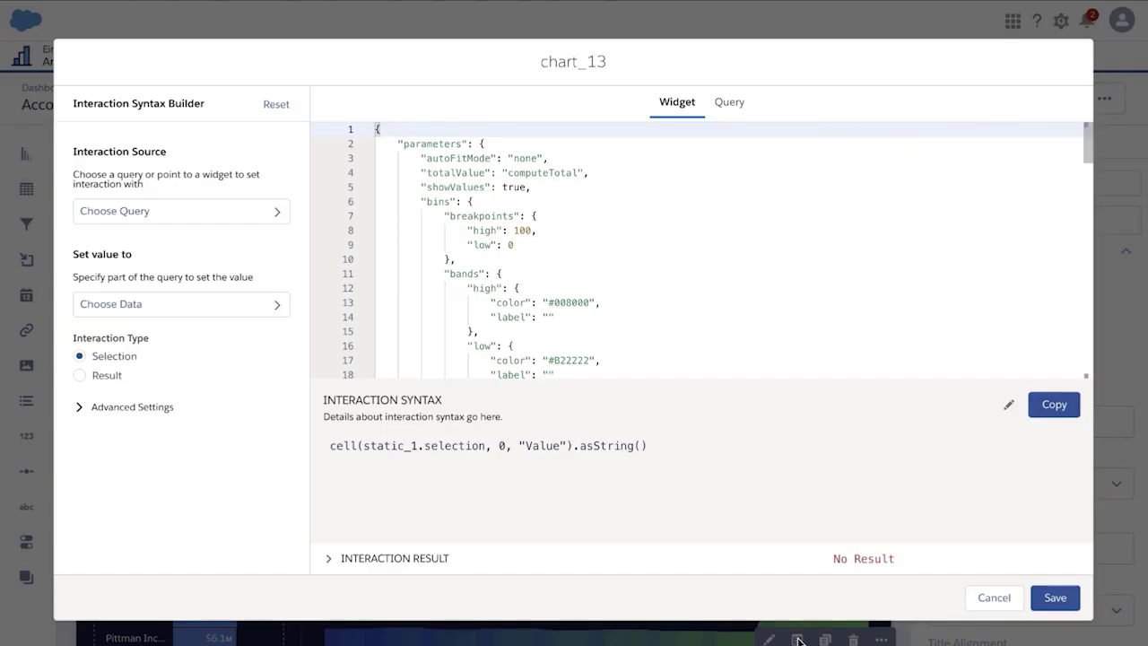
pyautogui.scroll(-2, 719, 126)
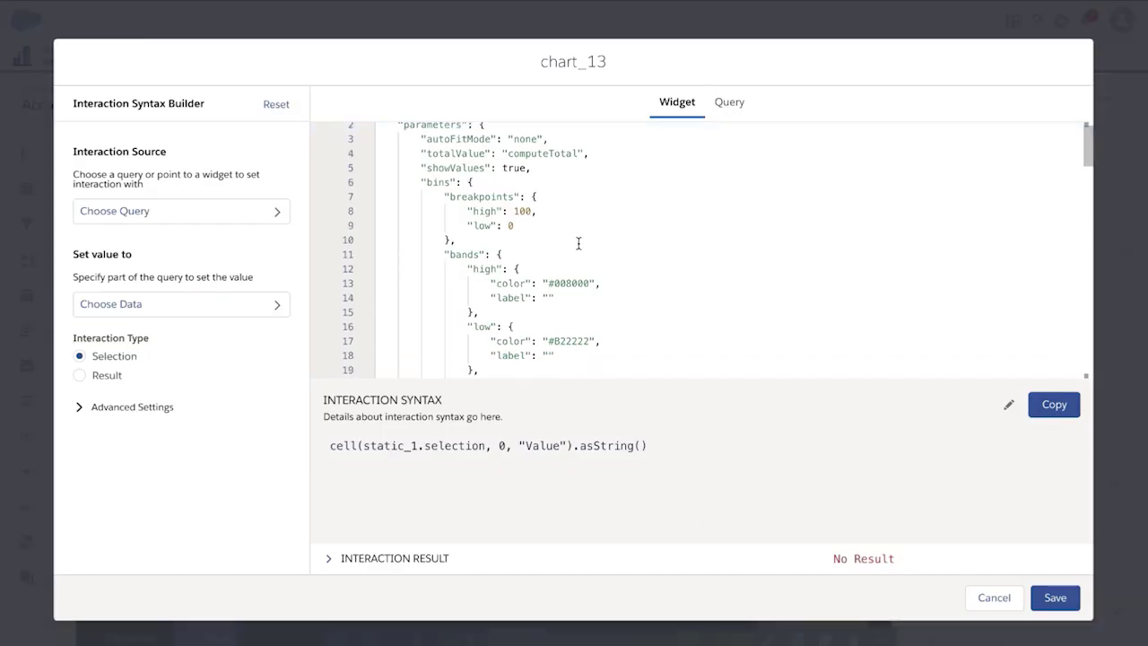
pyautogui.click(737, 106)
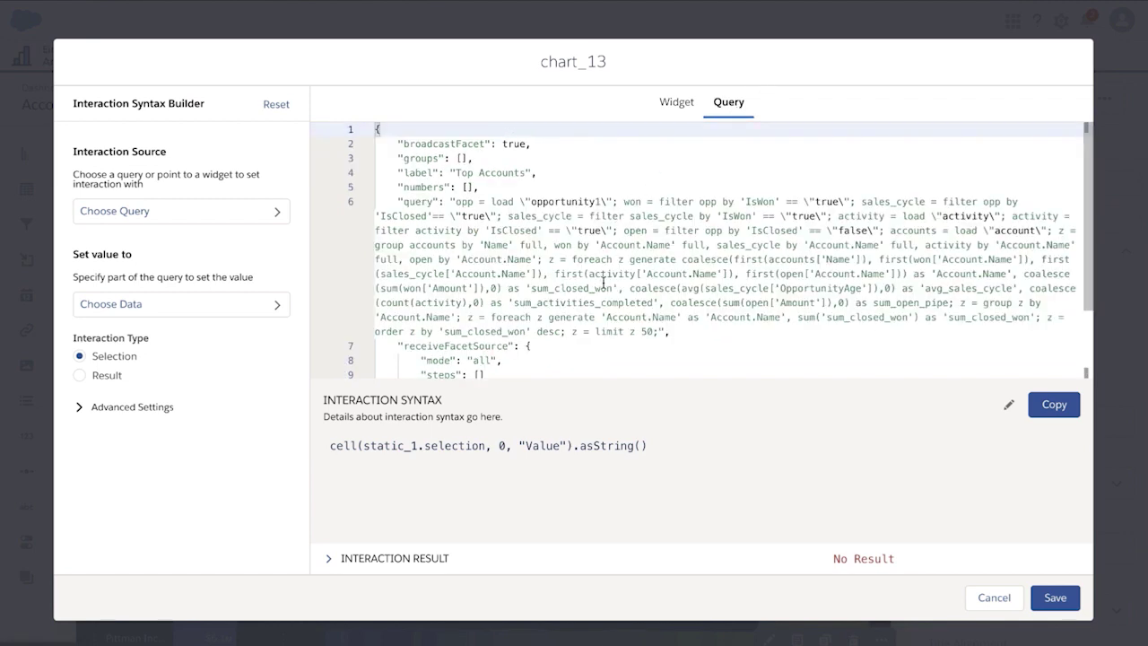
pyautogui.doubleClick(849, 320)
# Step: Choose static_1 as the interaction's source query, found by searching 'sta'
pyautogui.click(166, 215)
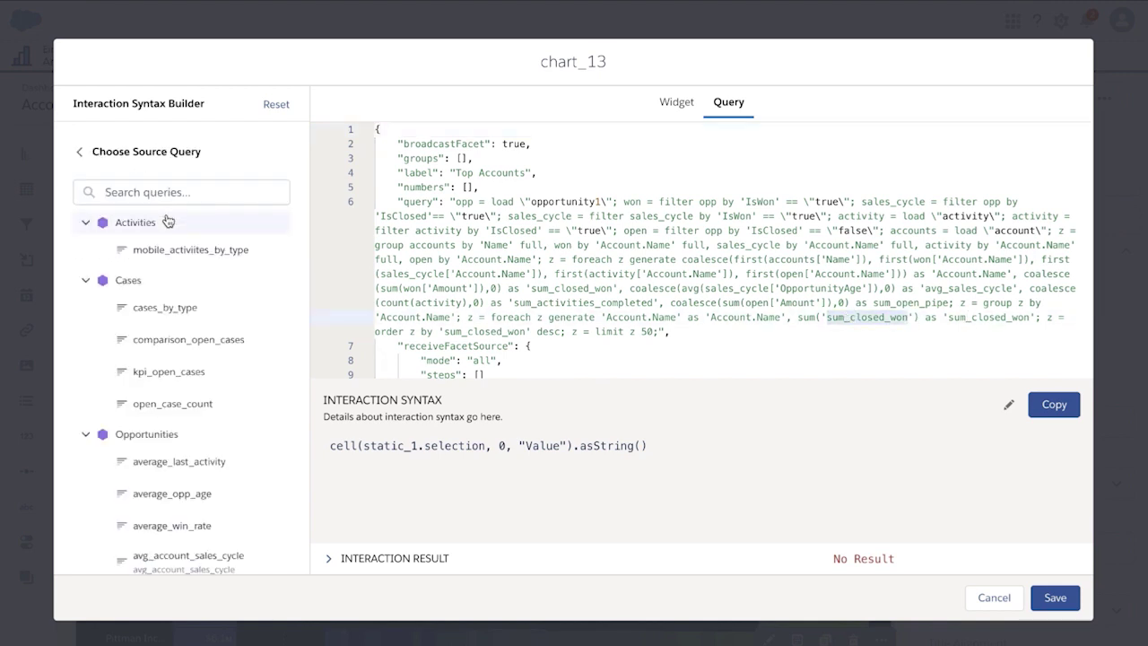
pyautogui.click(189, 193)
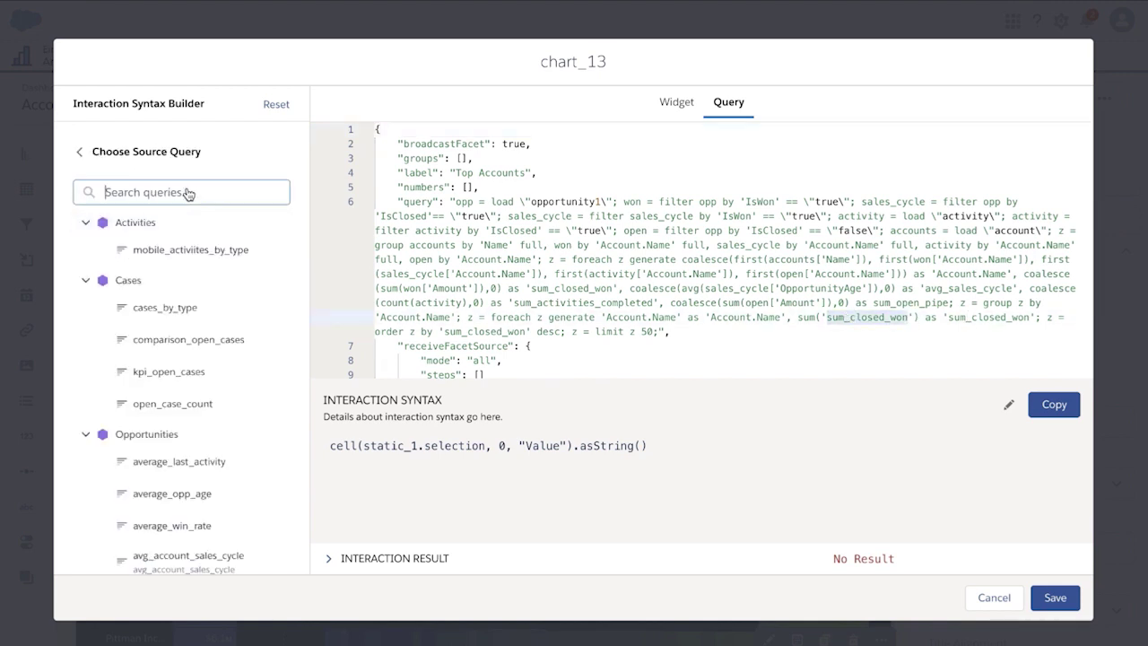
pyautogui.write('sta')
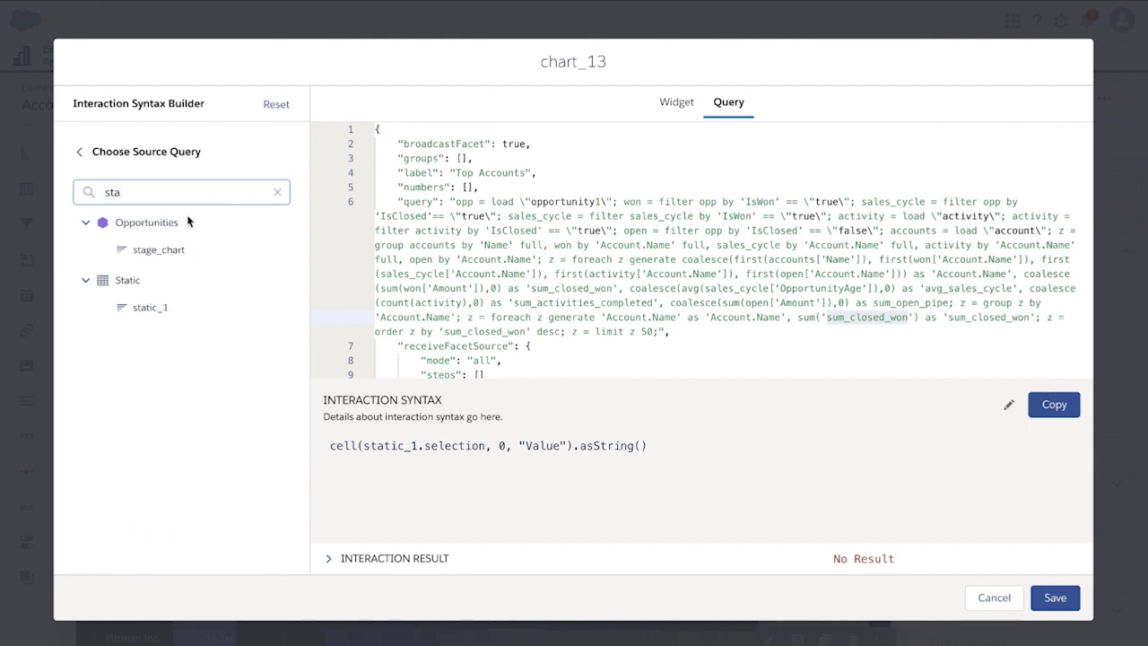
pyautogui.click(151, 308)
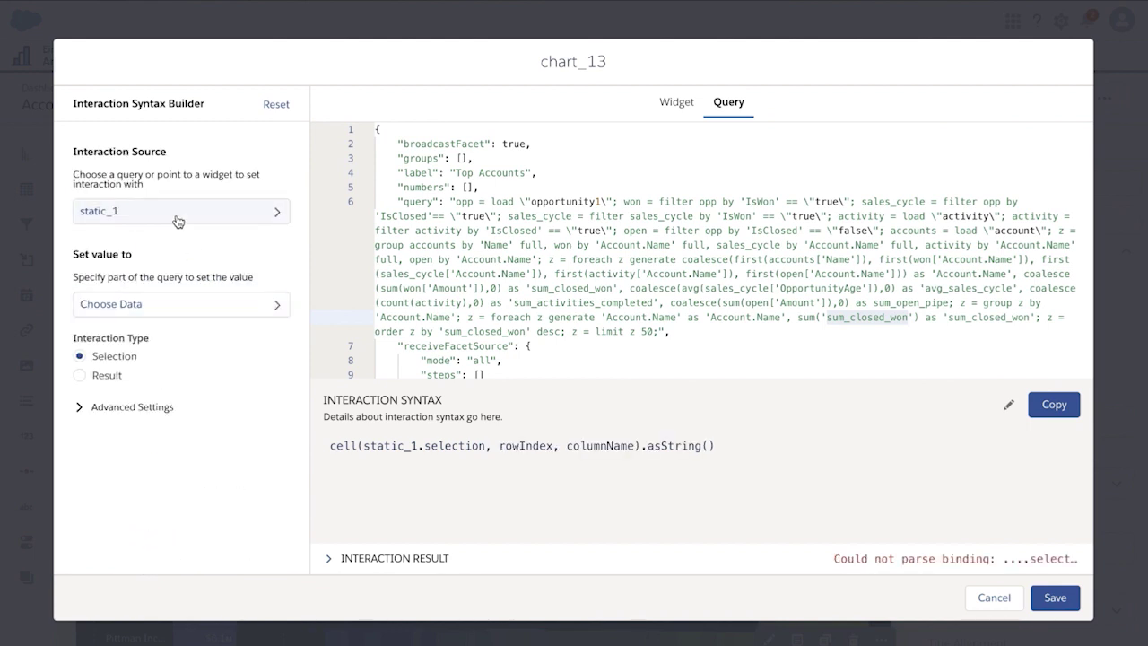
pyautogui.doubleClick(391, 445)
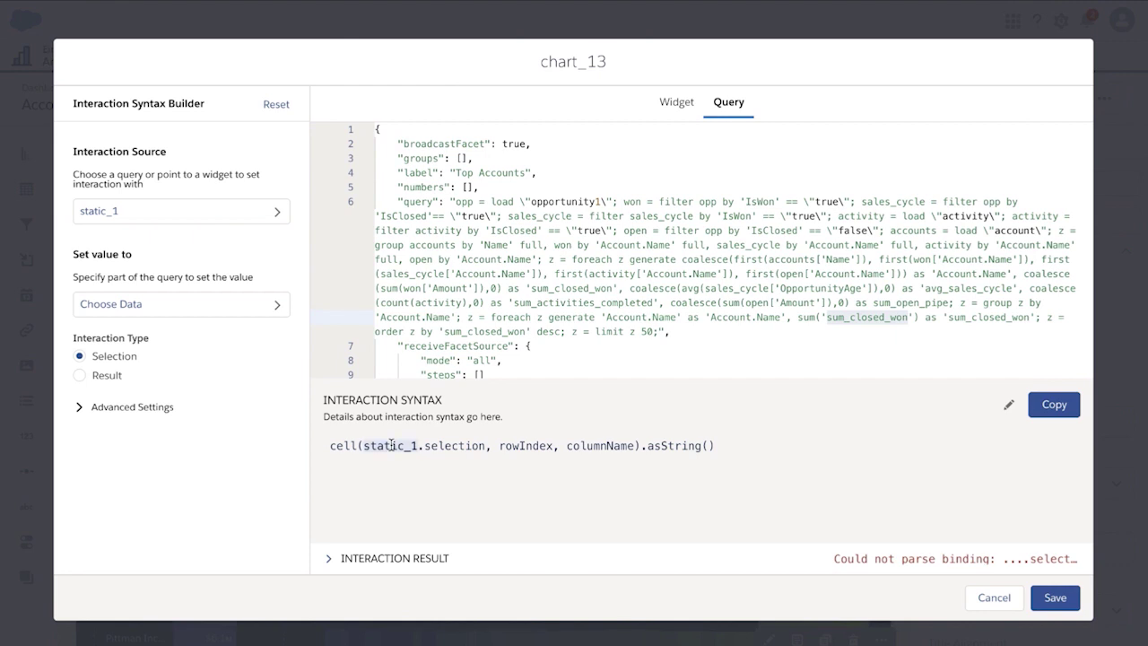
# Step: Return row index 0's projection column and preview the result, sum_closed_won
pyautogui.click(158, 303)
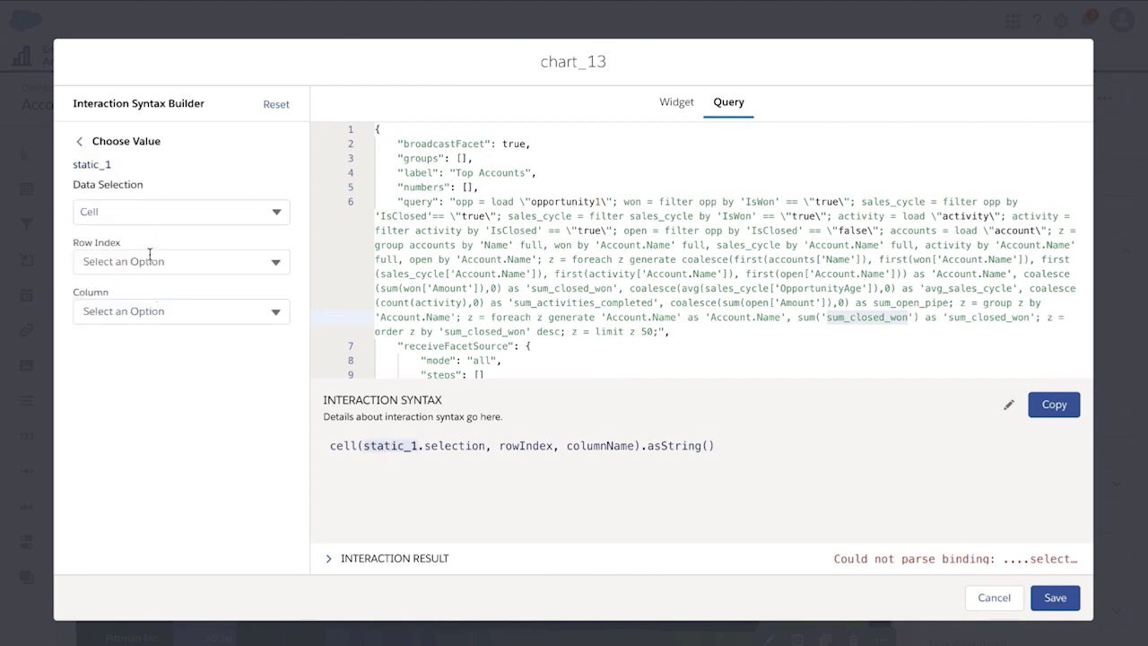
pyautogui.click(149, 263)
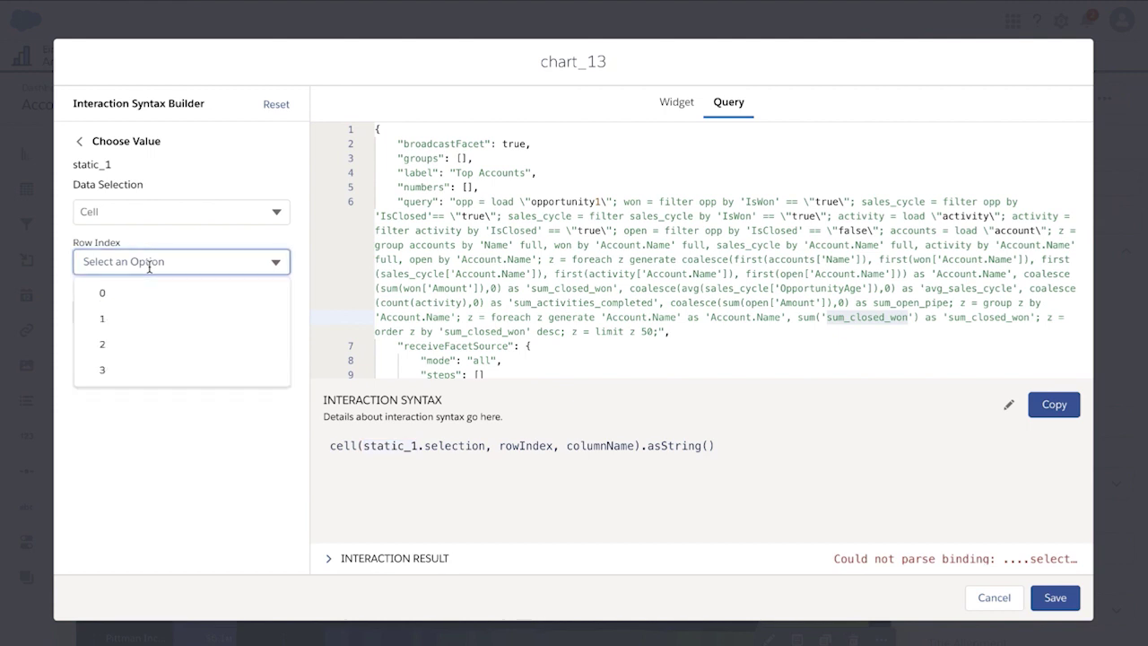
pyautogui.click(146, 296)
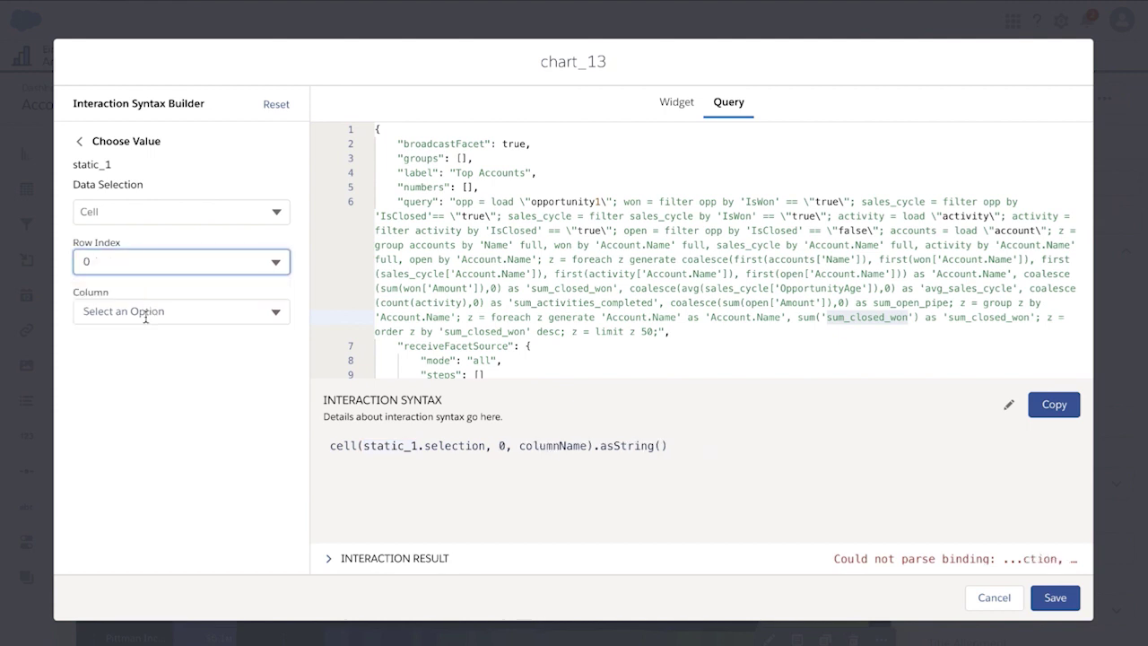
pyautogui.click(145, 313)
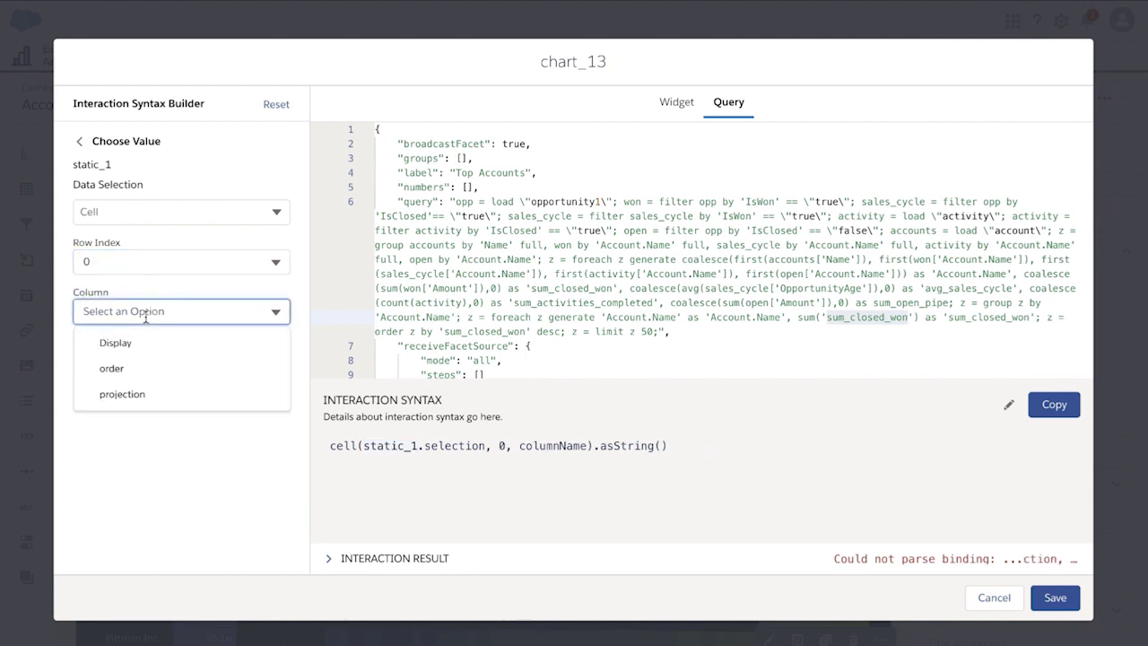
pyautogui.click(131, 394)
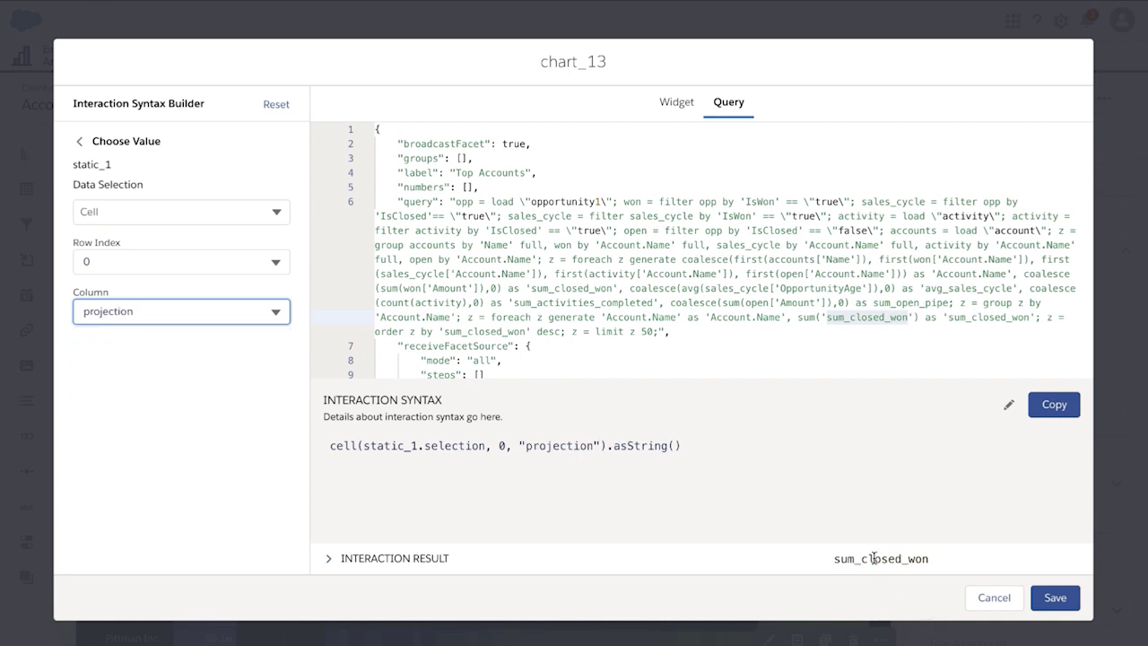
pyautogui.click(329, 558)
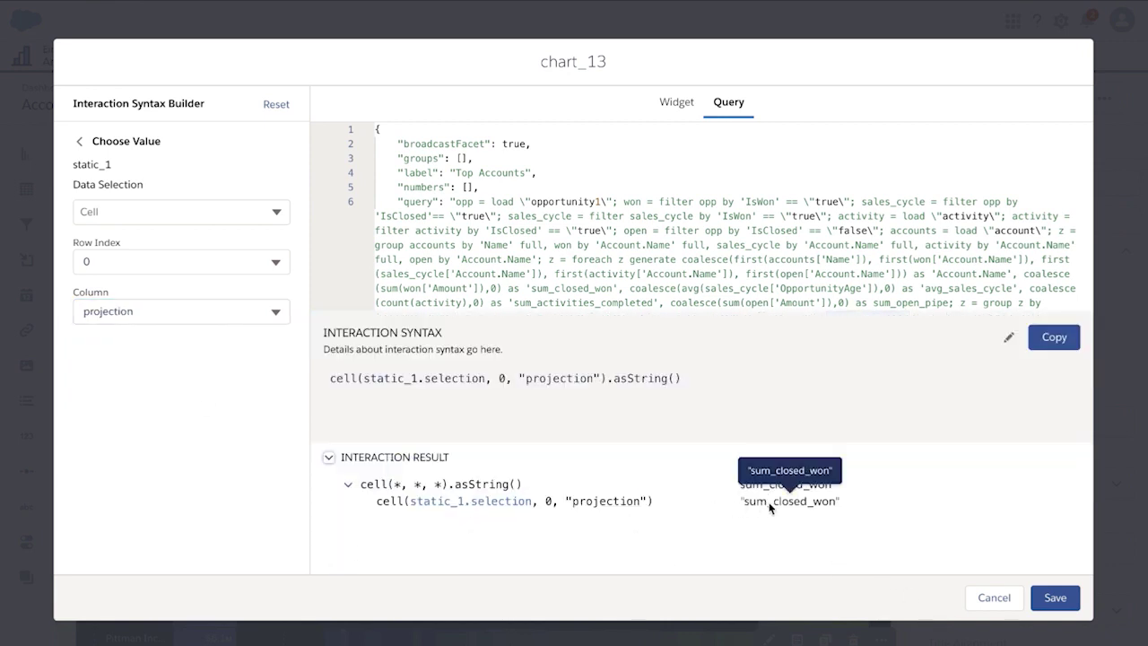
pyautogui.click(330, 458)
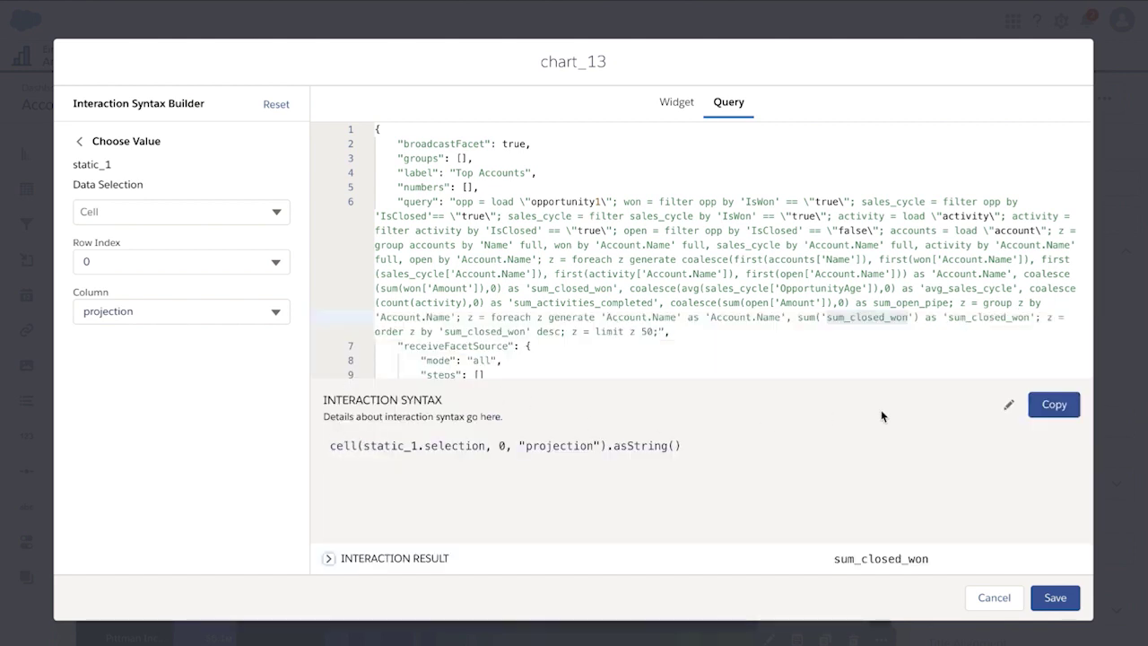
pyautogui.click(80, 142)
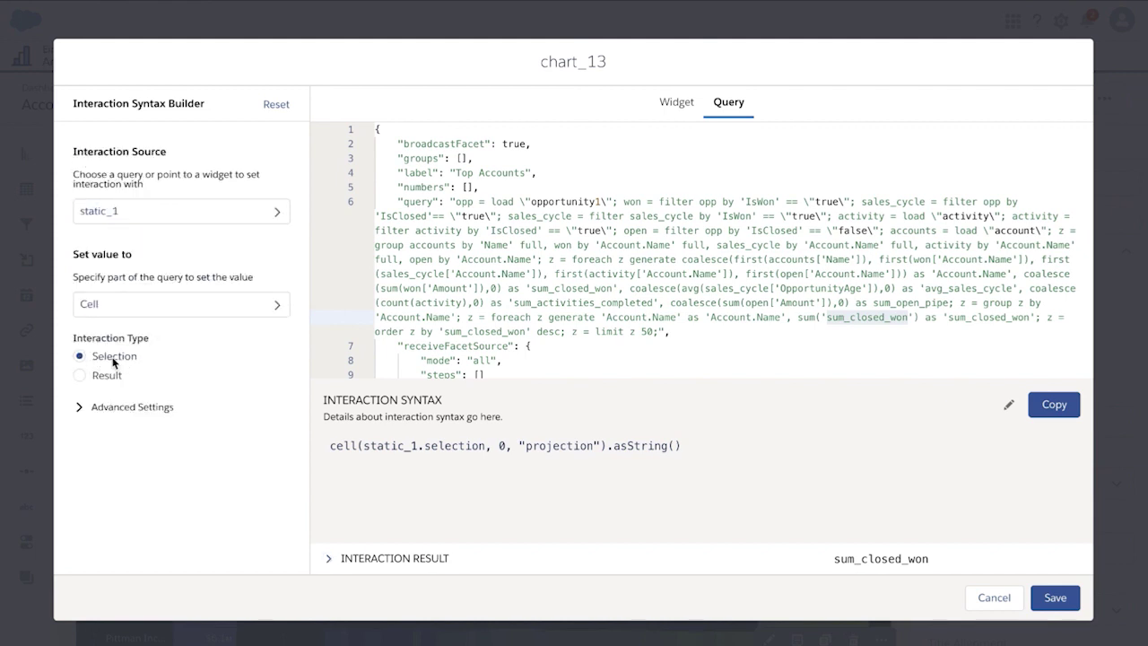
# Step: Keep the binding on asString conversion with no default value, then copy its syntax
pyautogui.click(123, 408)
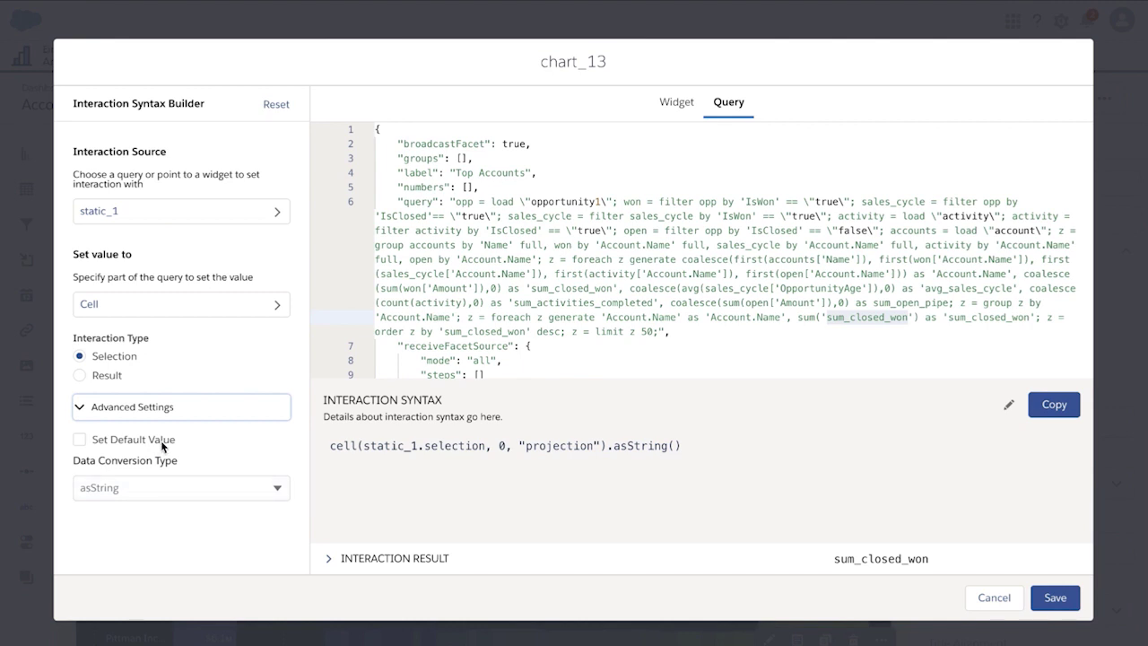
pyautogui.click(80, 440)
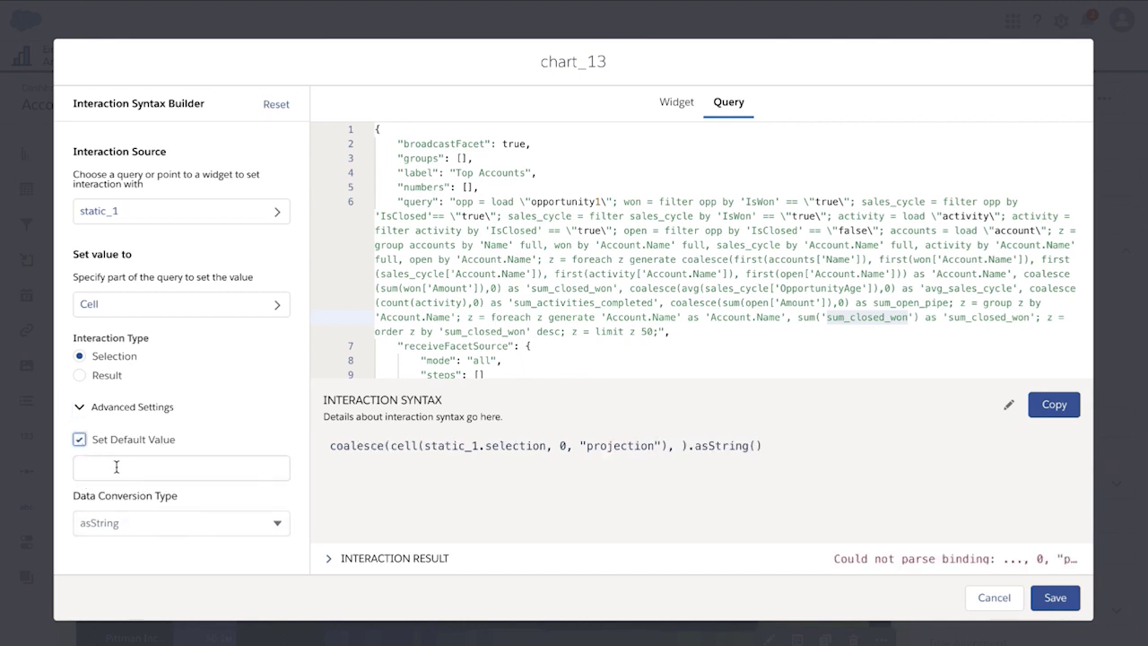
pyautogui.click(80, 439)
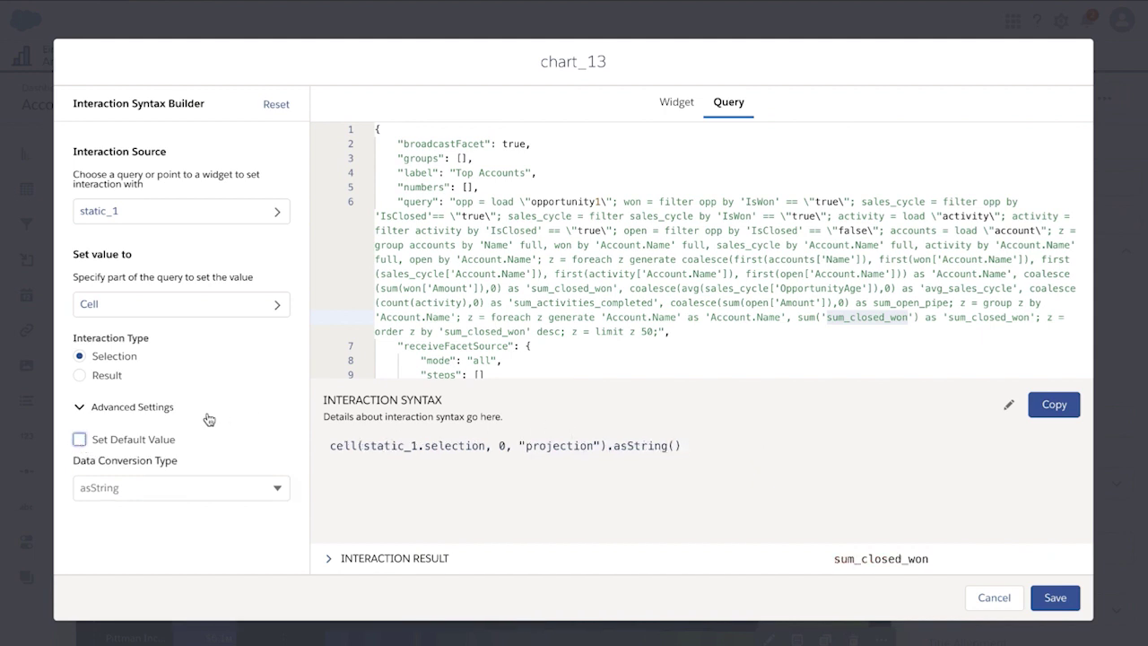
pyautogui.click(1054, 406)
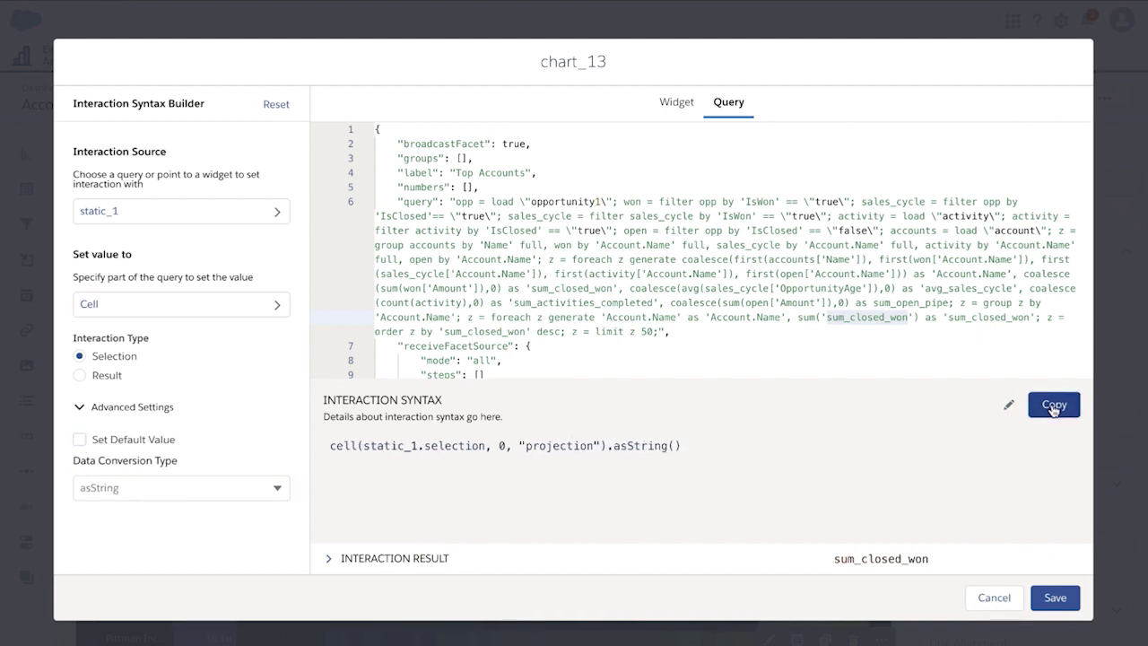
# Step: Paste the static_1 binding over all three sum_closed_won occurrences in the query and save
pyautogui.doubleClick(856, 318)
pyautogui.hotkey('ctrl', 'v')
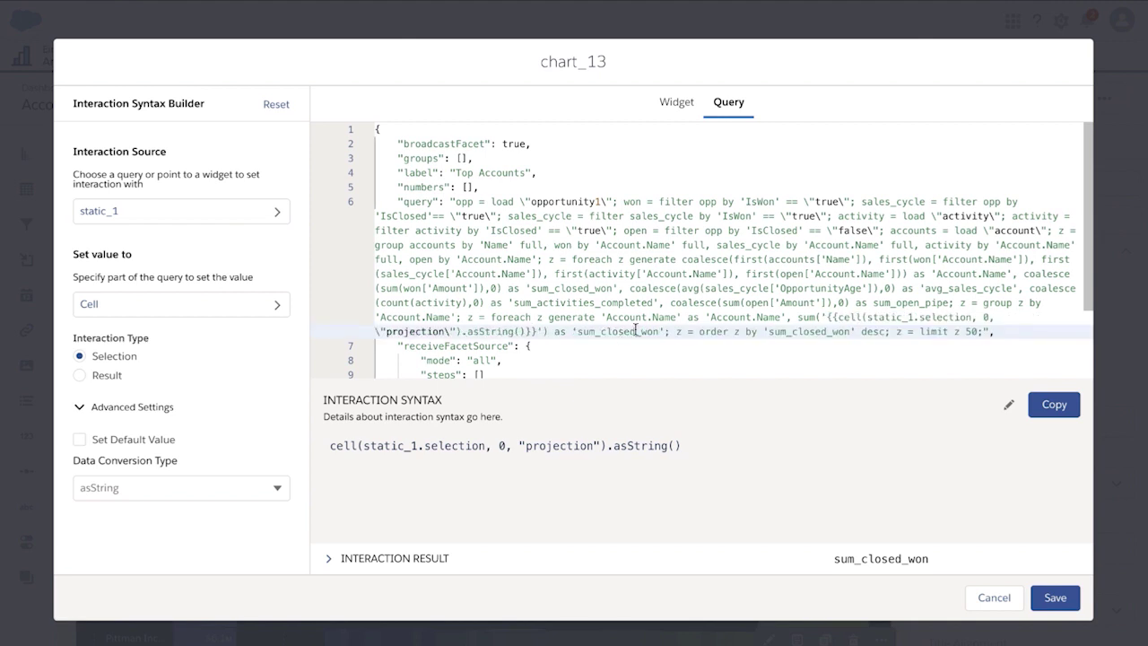
pyautogui.doubleClick(642, 331)
pyautogui.hotkey('ctrl', 'v')
pyautogui.doubleClick(427, 348)
pyautogui.hotkey('ctrl', 'v')
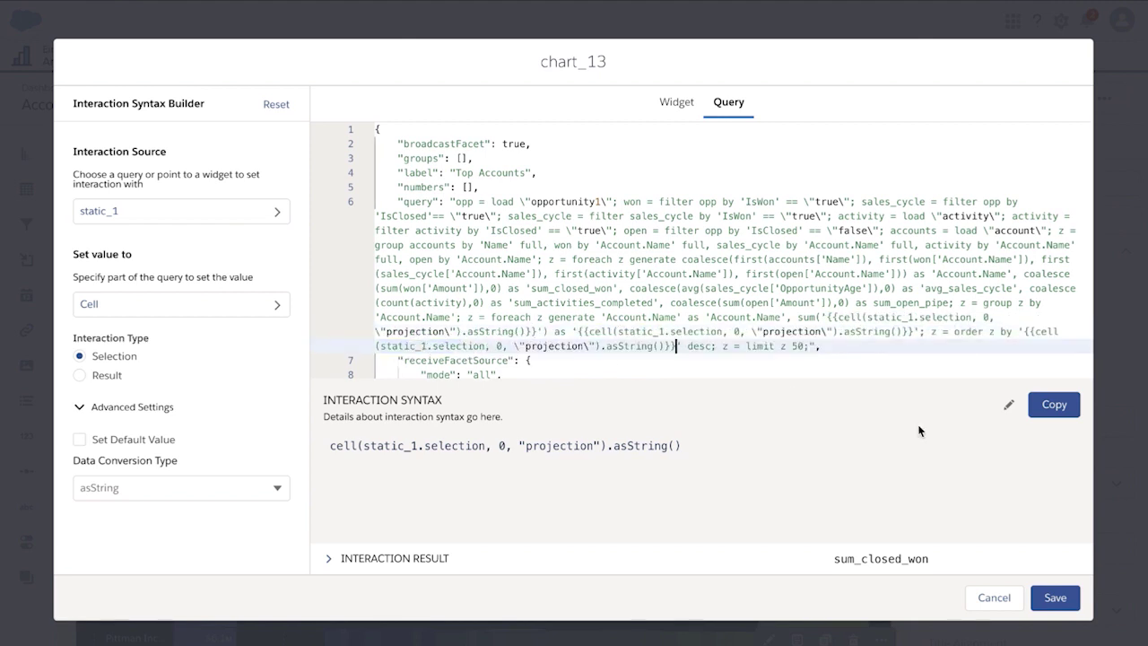
pyautogui.click(1055, 597)
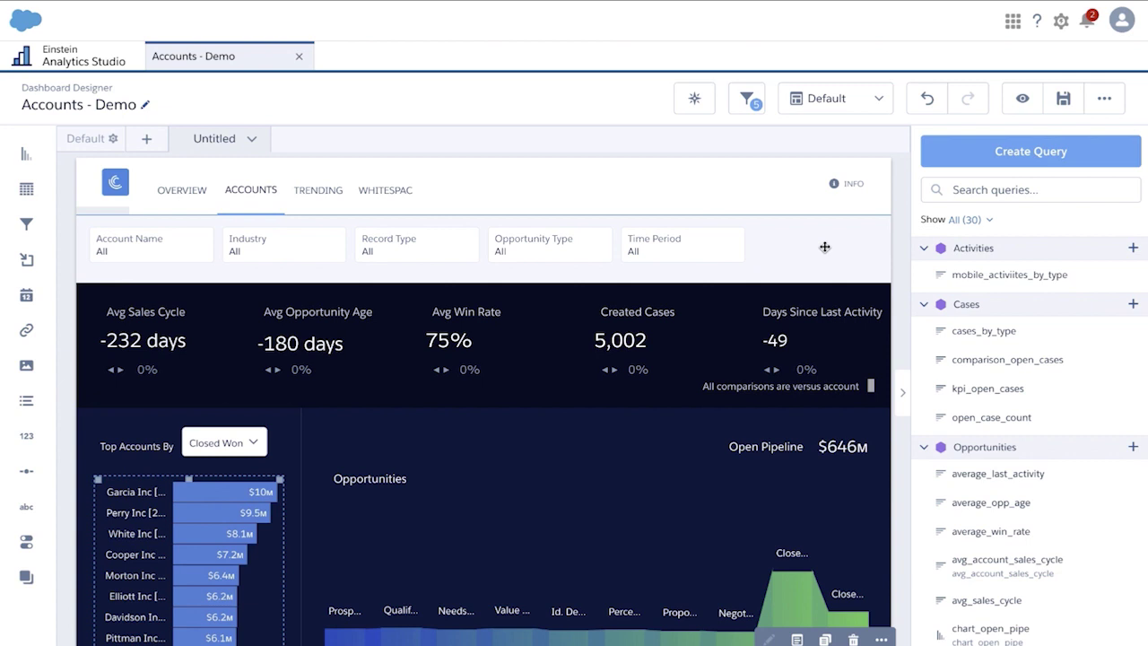
# Step: Preview the dashboard, ranking Top Accounts by Avg Sales Cycle (days), then Activities Completed
pyautogui.click(1023, 98)
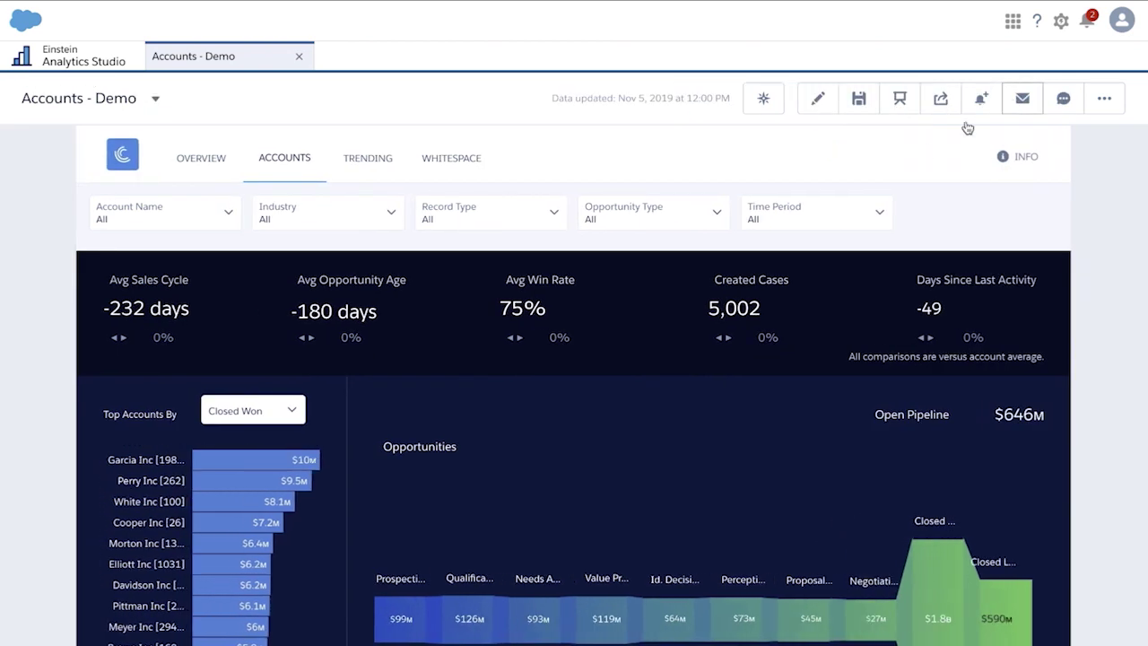
pyautogui.click(293, 411)
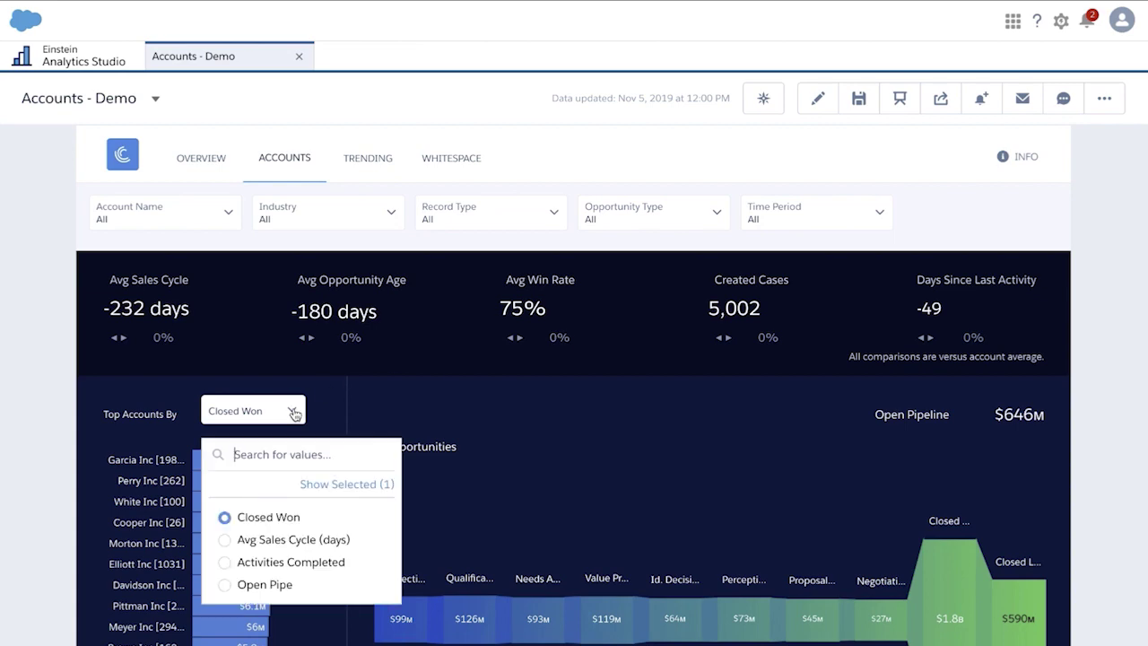
pyautogui.click(296, 543)
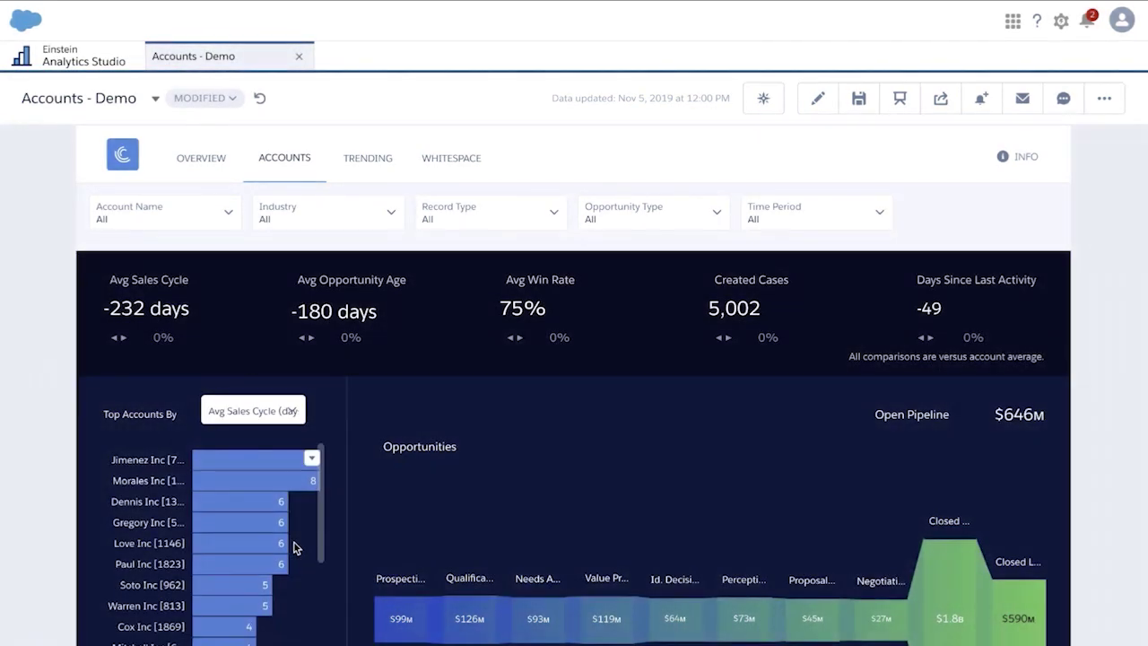
pyautogui.click(295, 415)
pyautogui.click(272, 567)
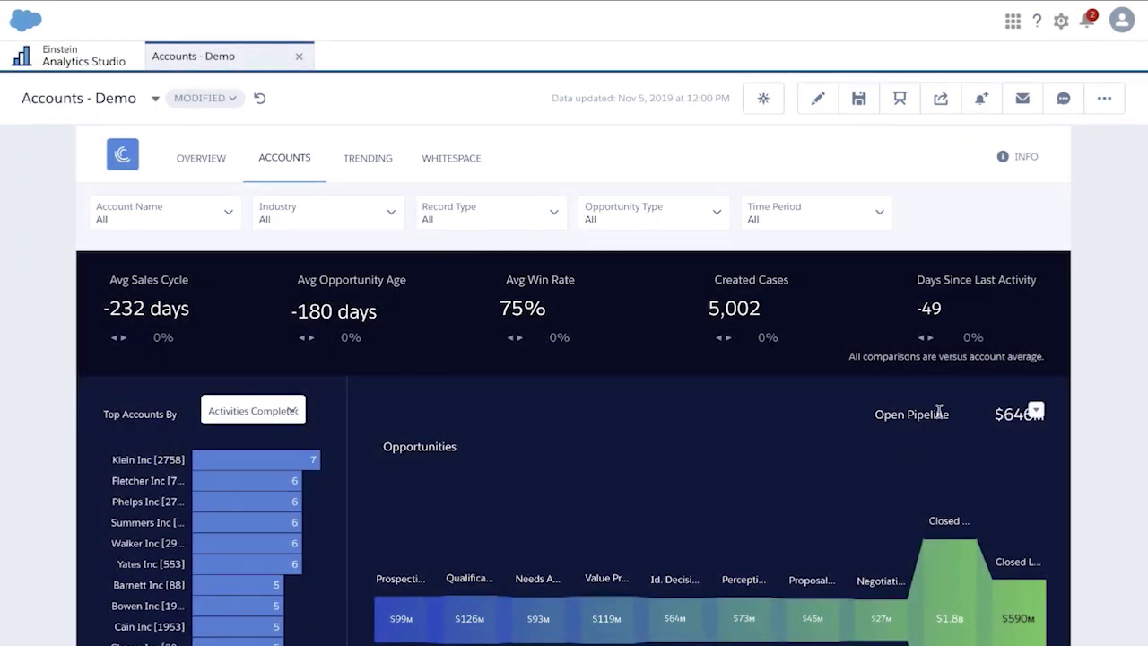
# Step: Select then deselect the Negotiation funnel segment, restoring the $646M Open Pipeline
pyautogui.moveTo(1014, 410)
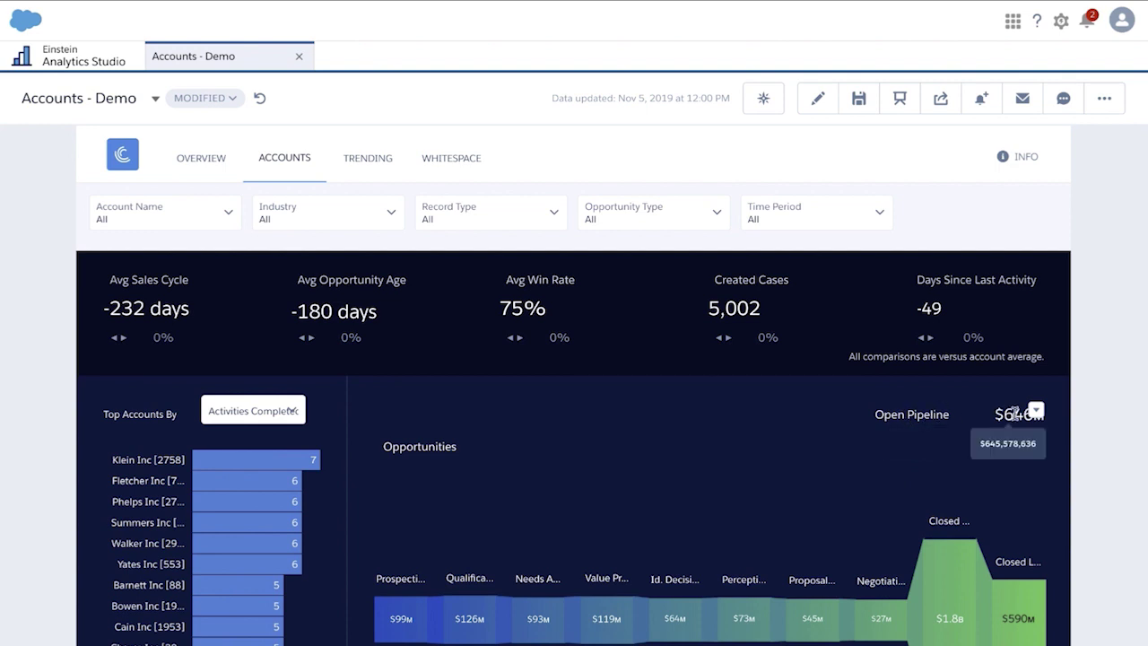
pyautogui.moveTo(882, 626)
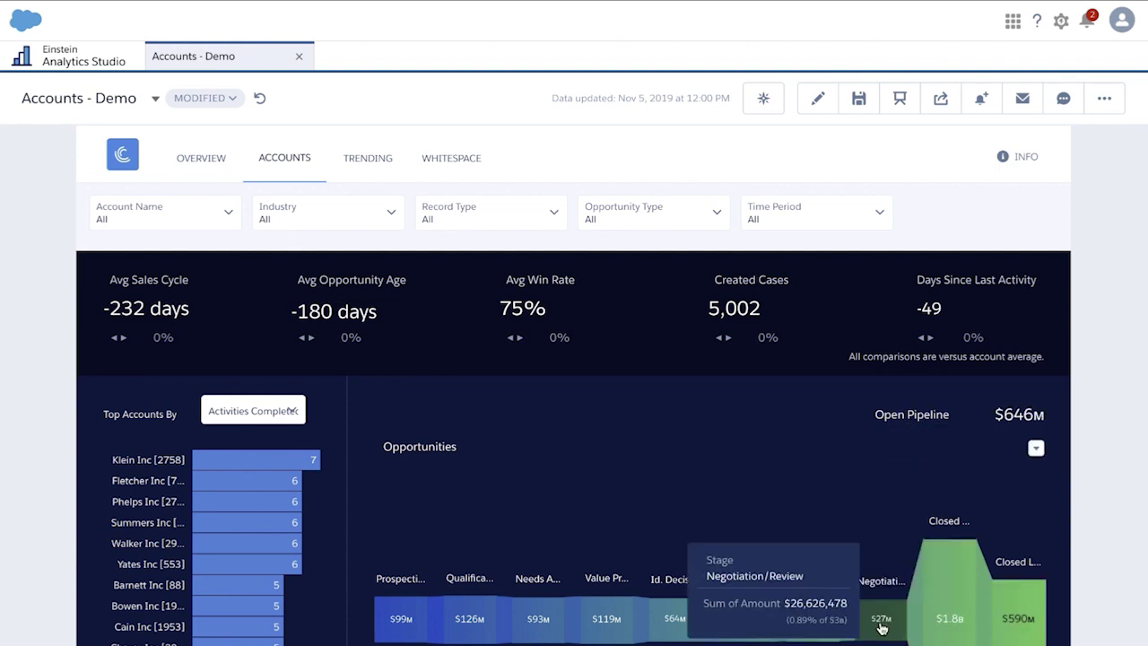
pyautogui.click(882, 619)
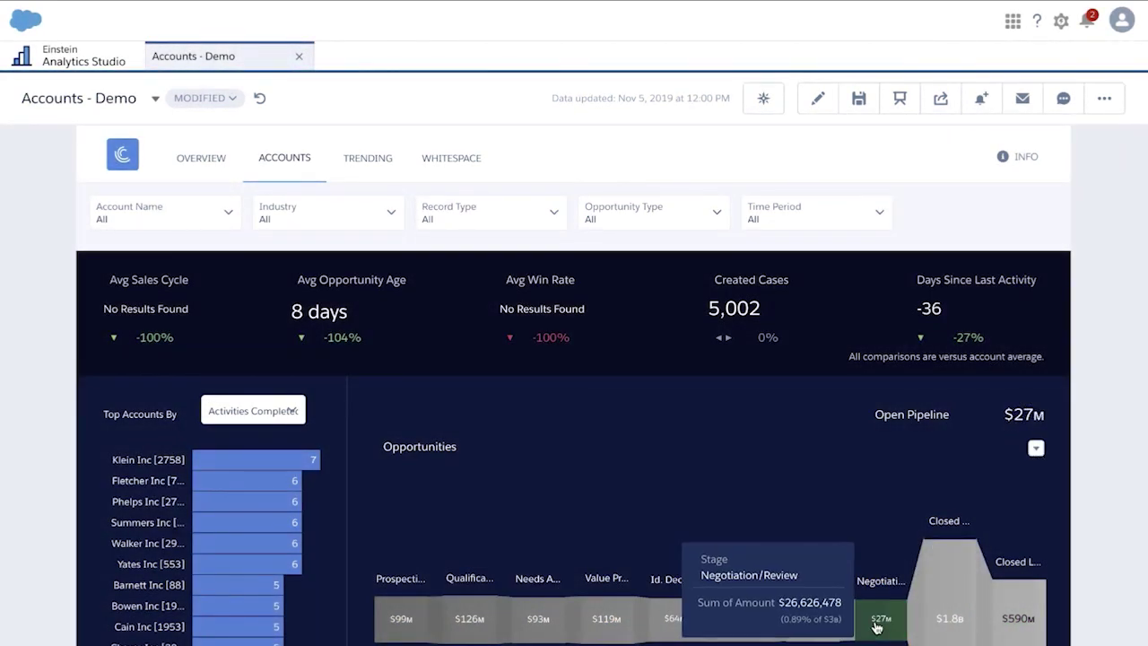
pyautogui.click(877, 621)
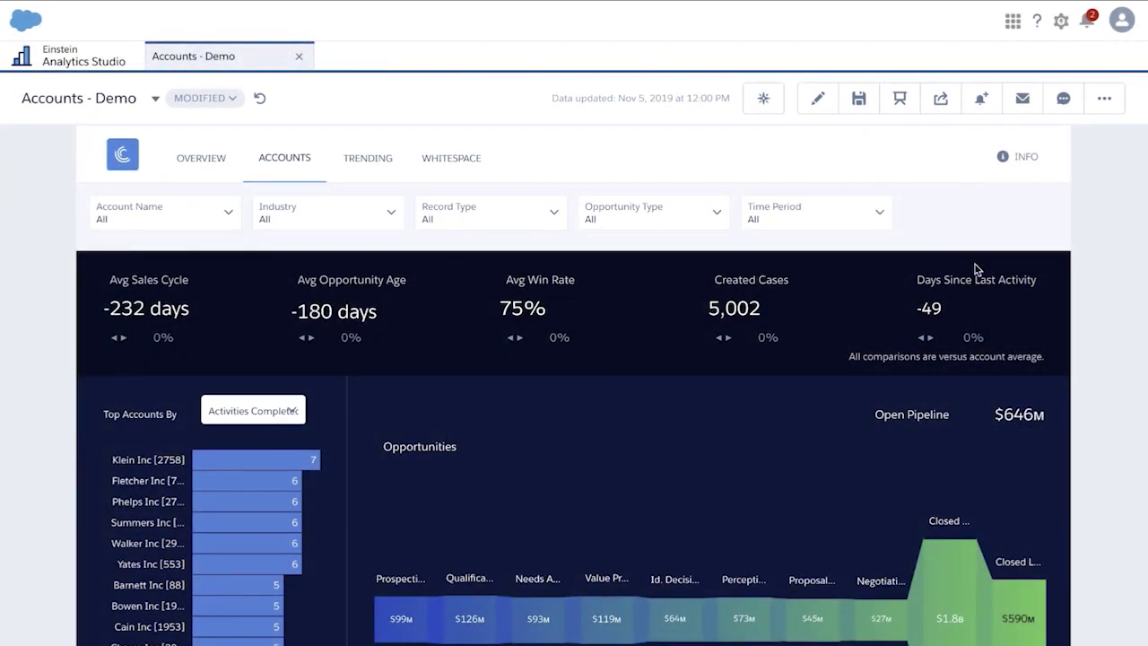
pyautogui.click(816, 102)
# Step: Look up the Opportunities funnel chart's query ID, stage_chart
pyautogui.click(852, 449)
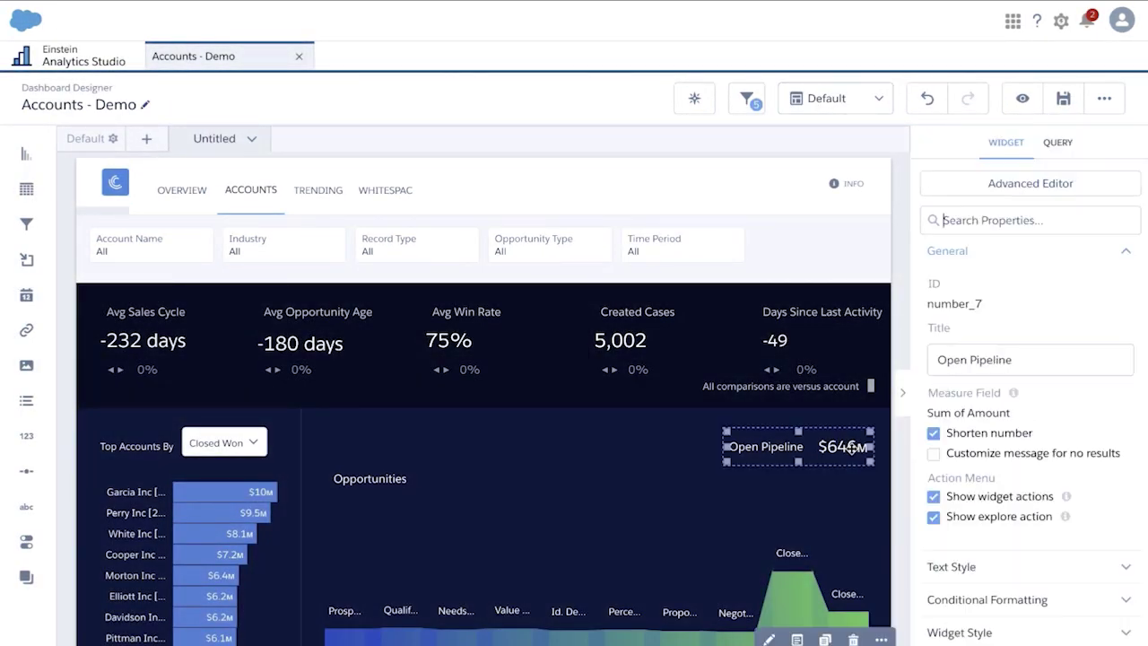
pyautogui.click(820, 552)
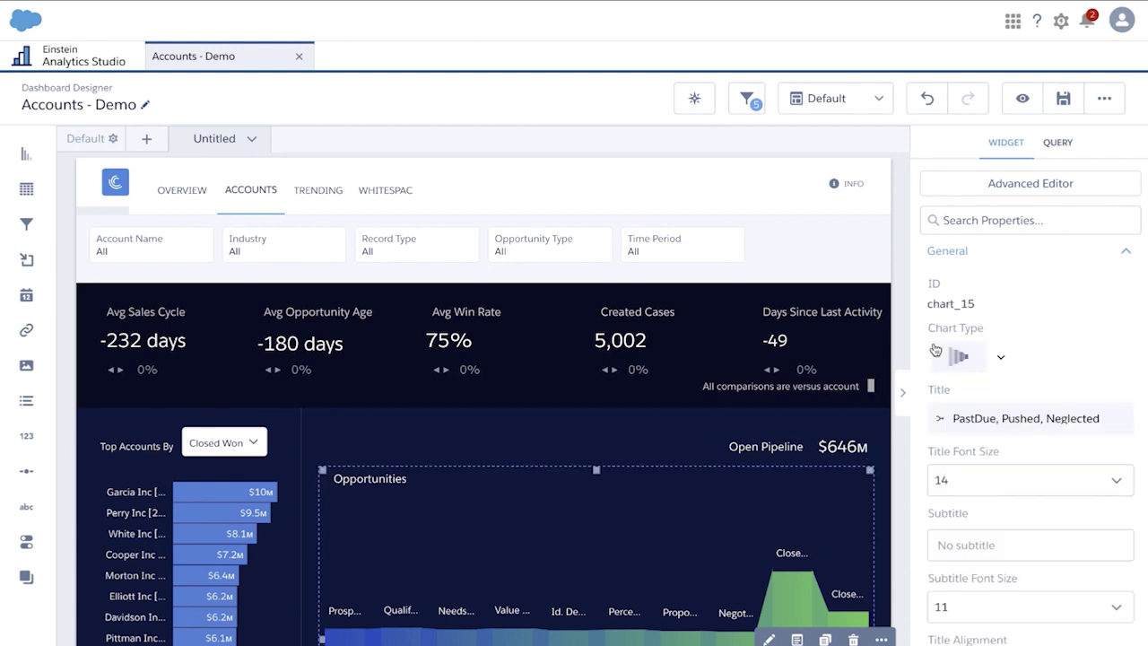
pyautogui.click(1065, 148)
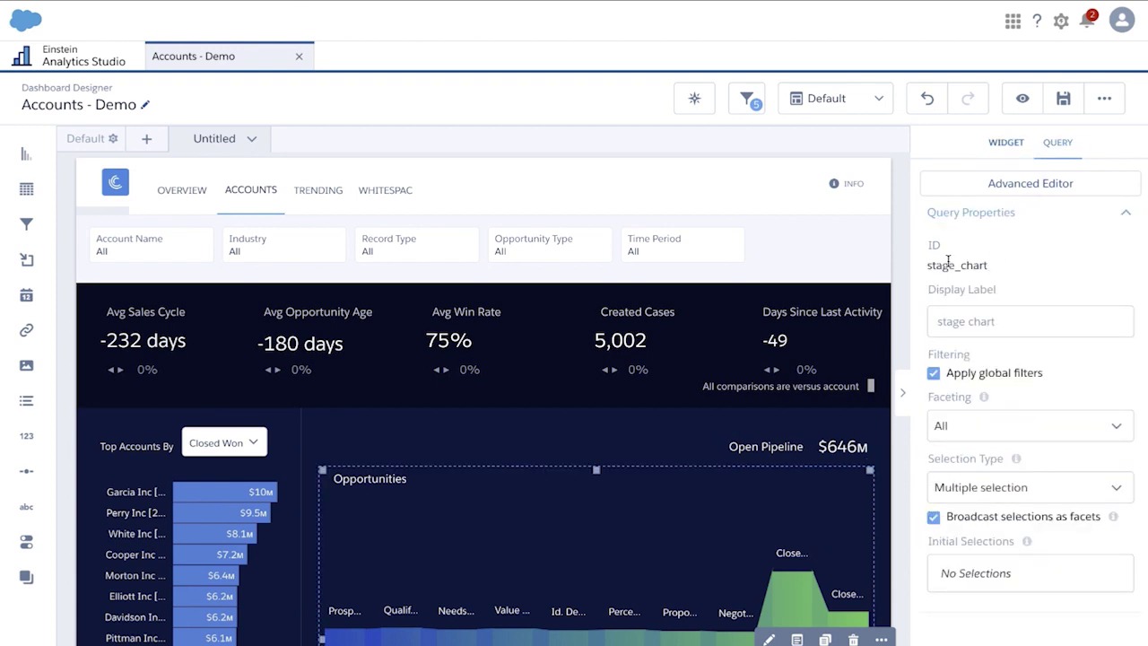
pyautogui.doubleClick(948, 262)
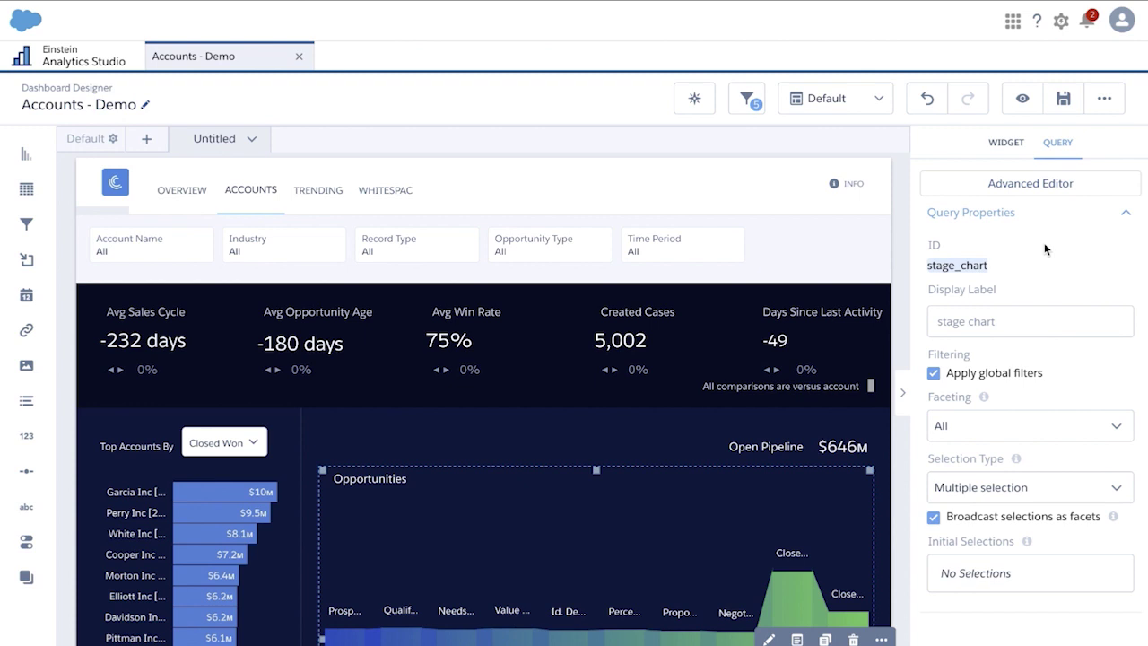
# Step: Show the Open Pipeline widget's kpi_open_pipe query settings
pyautogui.click(813, 454)
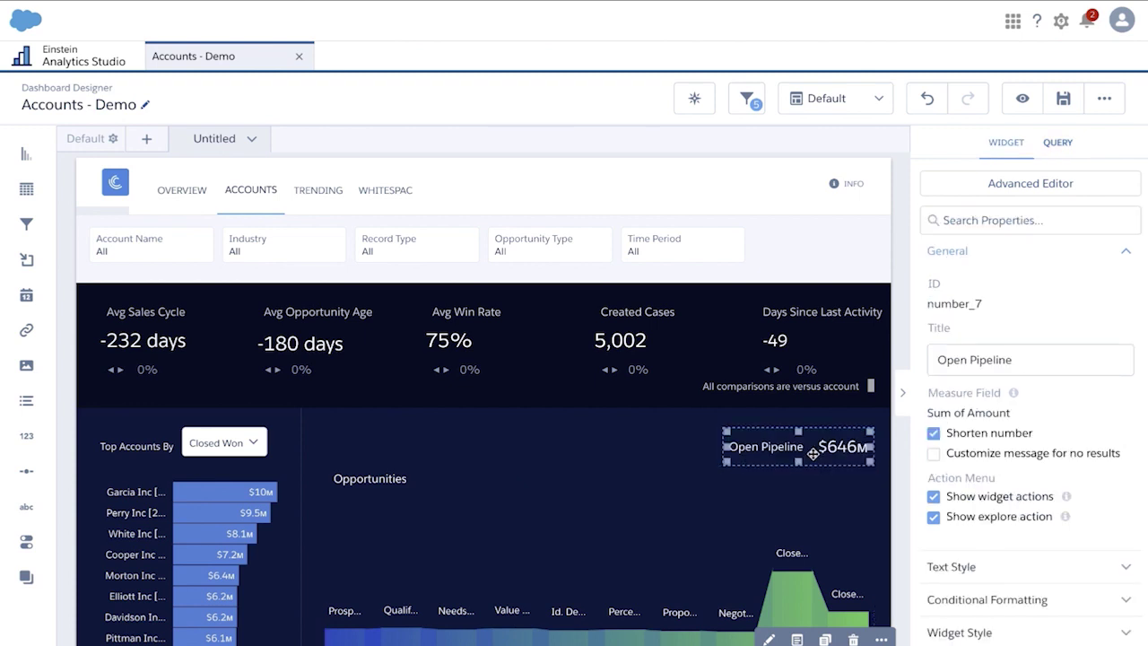
pyautogui.click(1064, 146)
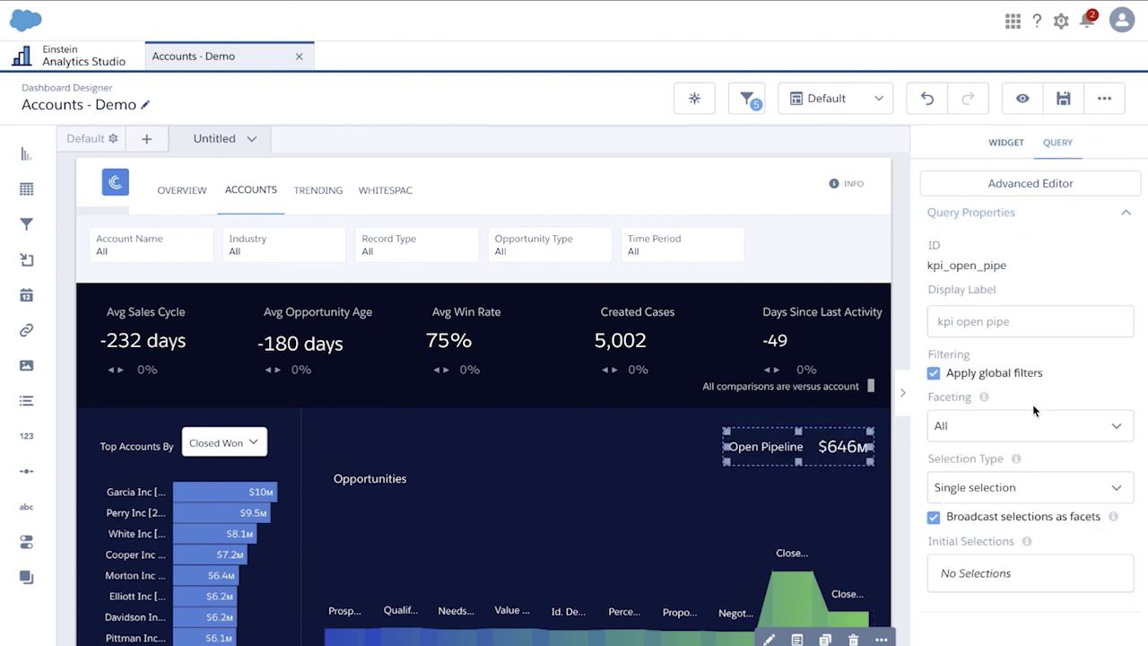
pyautogui.scroll(-1, 996, 493)
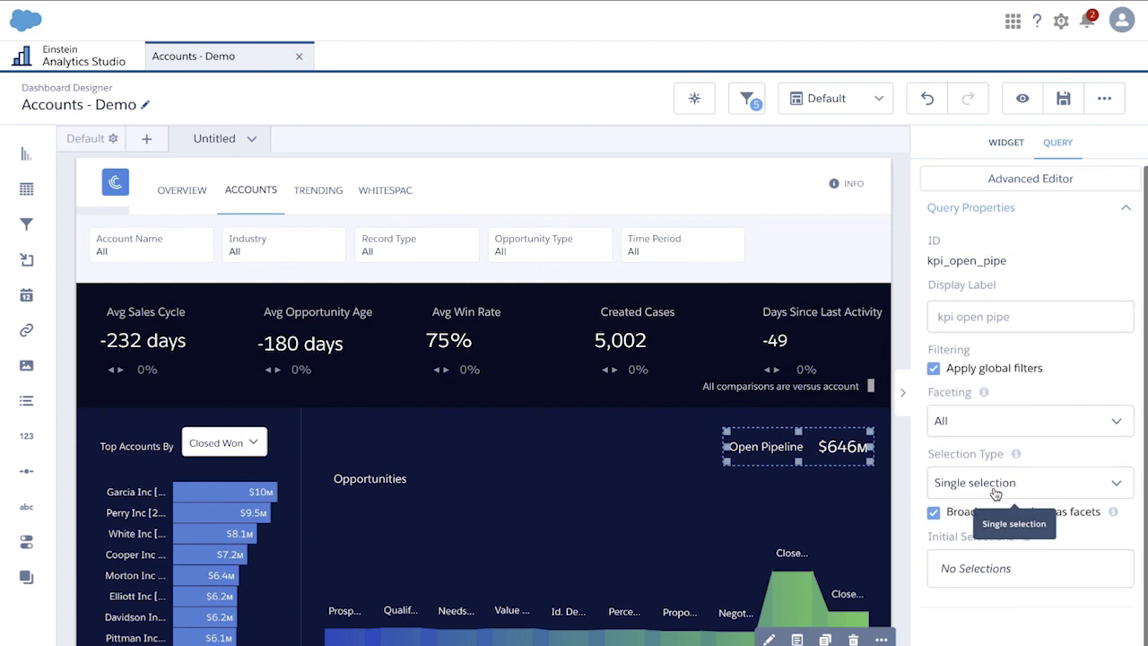
pyautogui.scroll(1, 996, 493)
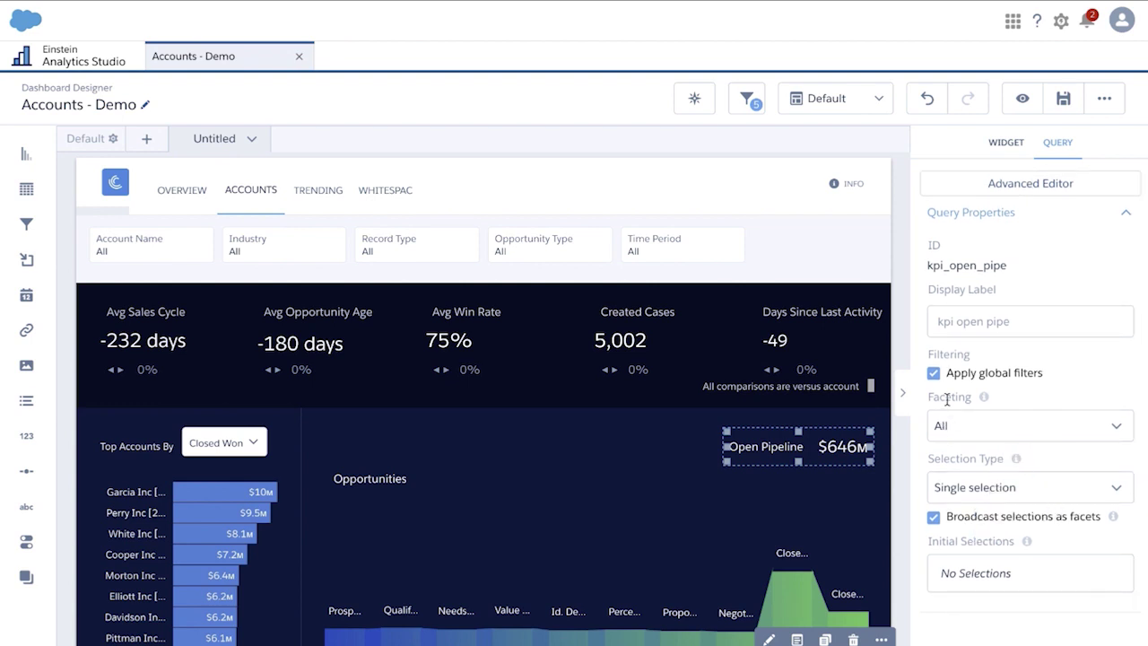
# Step: Set kpi_open_pipe faceting to Exclude with stage_chart as the excluded query
pyautogui.click(955, 428)
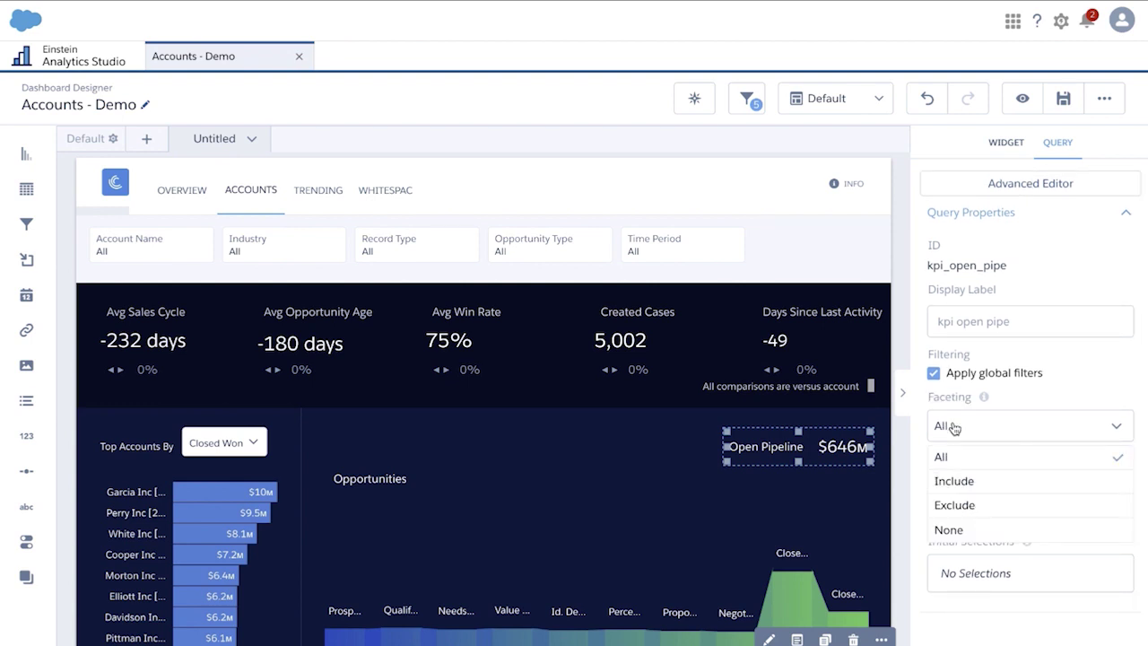
pyautogui.click(971, 505)
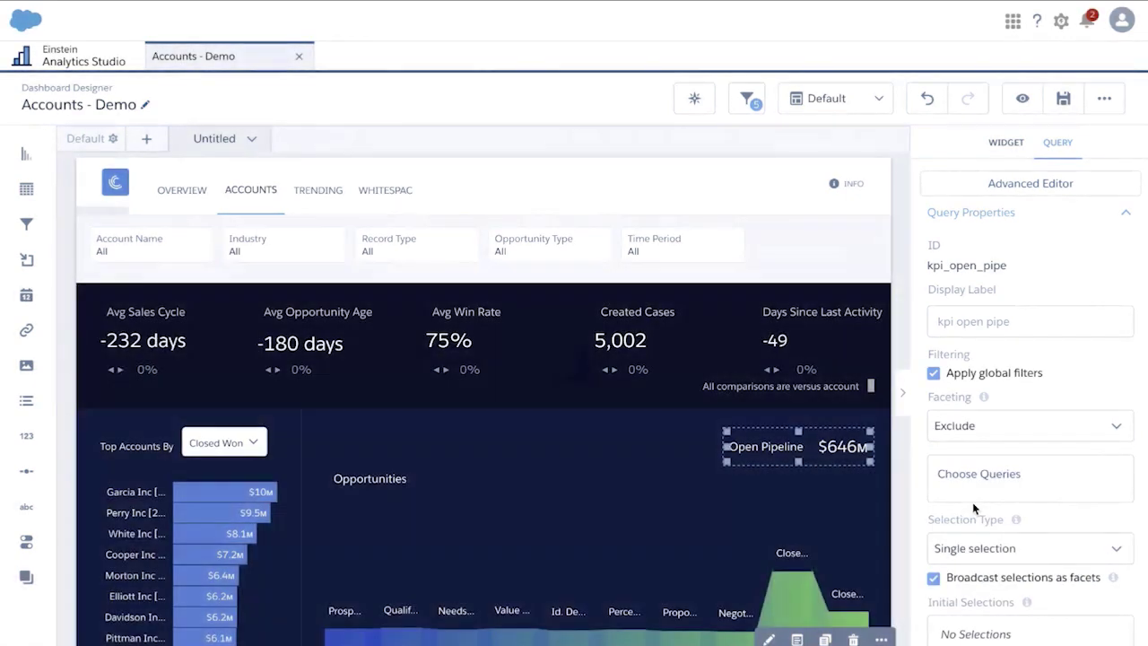
pyautogui.click(978, 480)
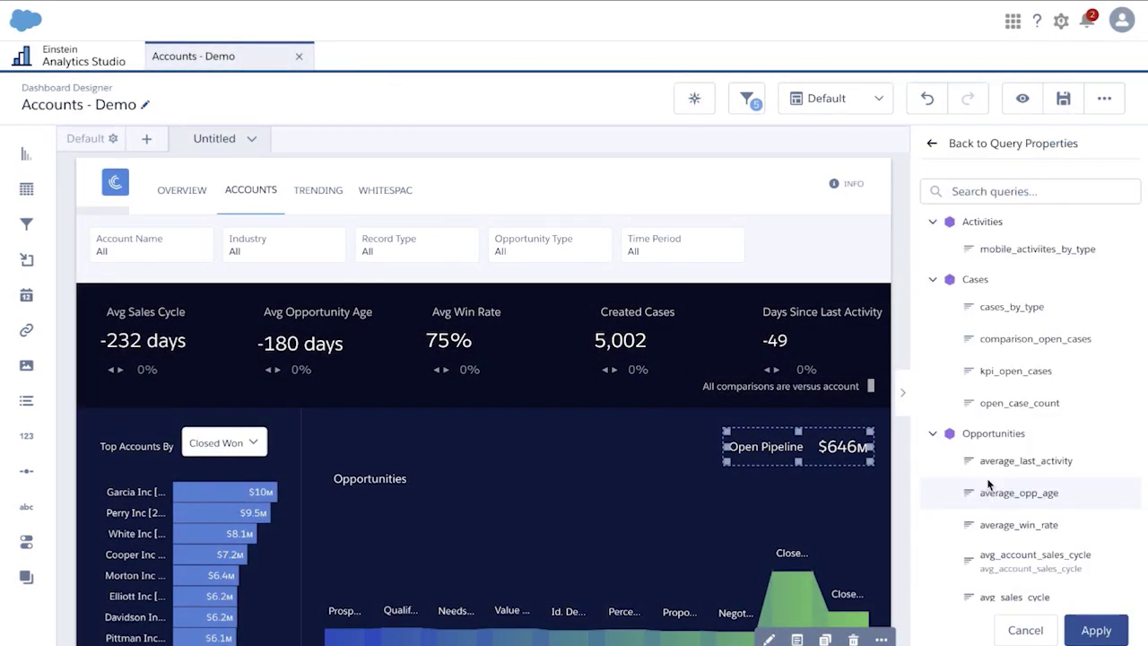
pyautogui.click(987, 188)
pyautogui.write('stage_chart')
pyautogui.click(994, 254)
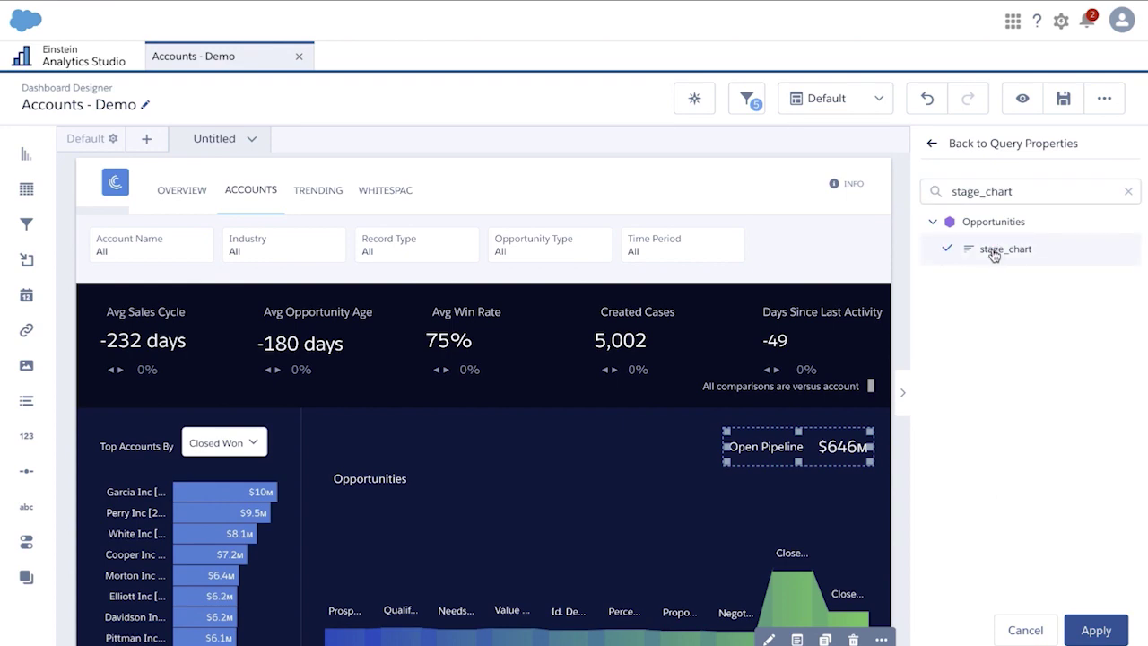
pyautogui.click(1096, 630)
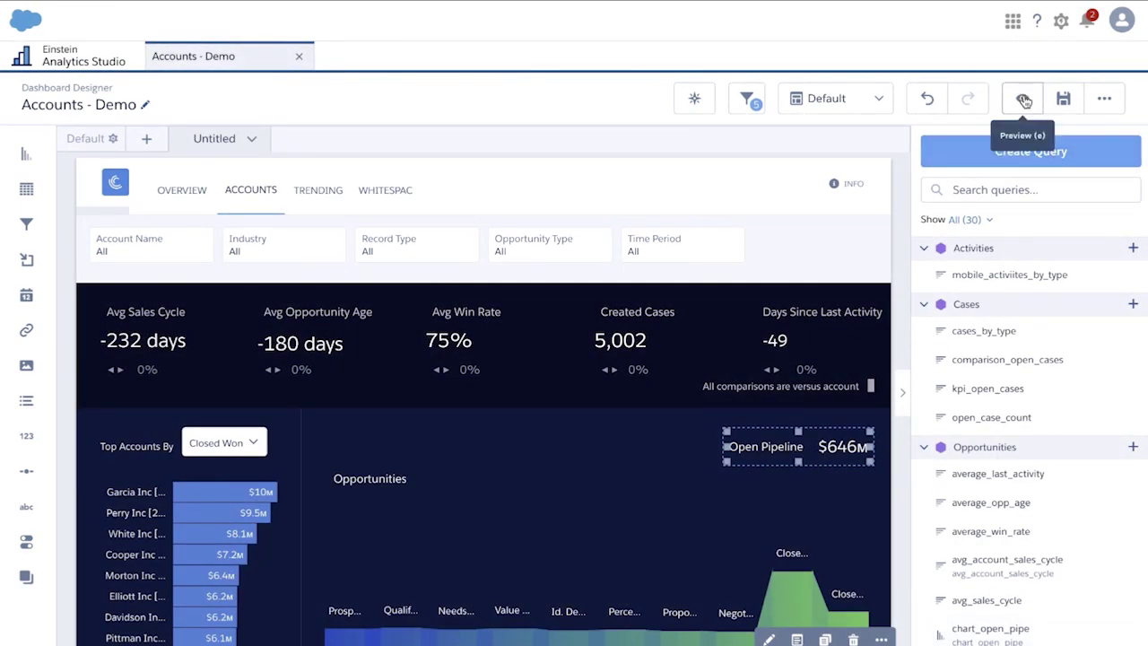
pyautogui.click(1023, 99)
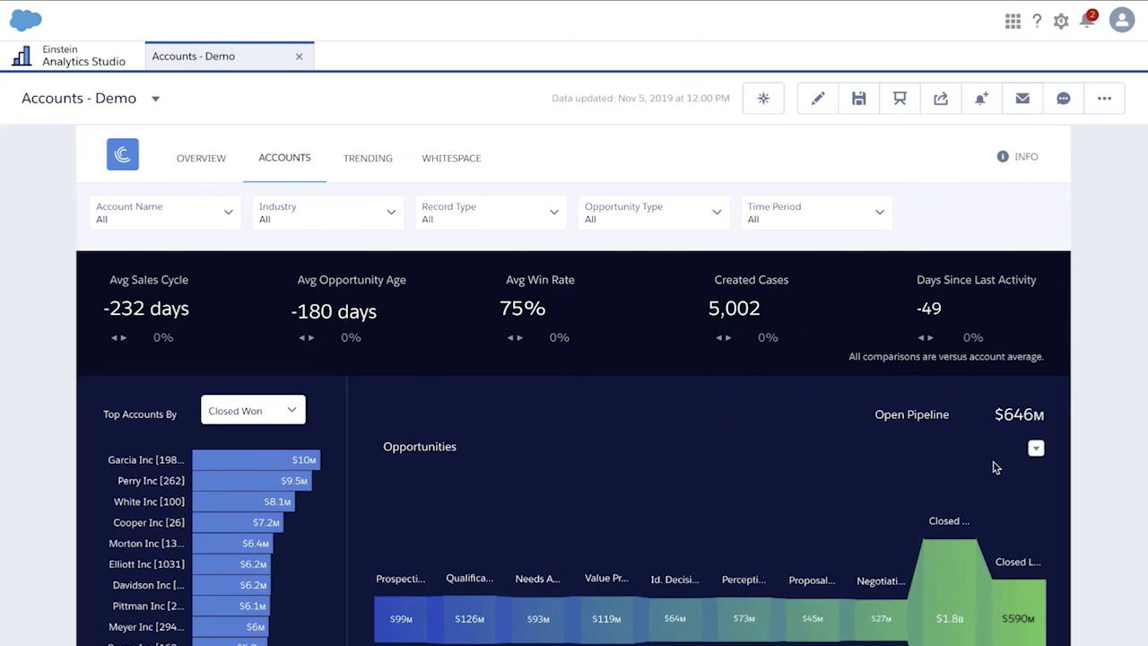
# Step: Select Negotiation in the funnel, confirm Open Pipeline holds at $646M, then clear it
pyautogui.click(880, 618)
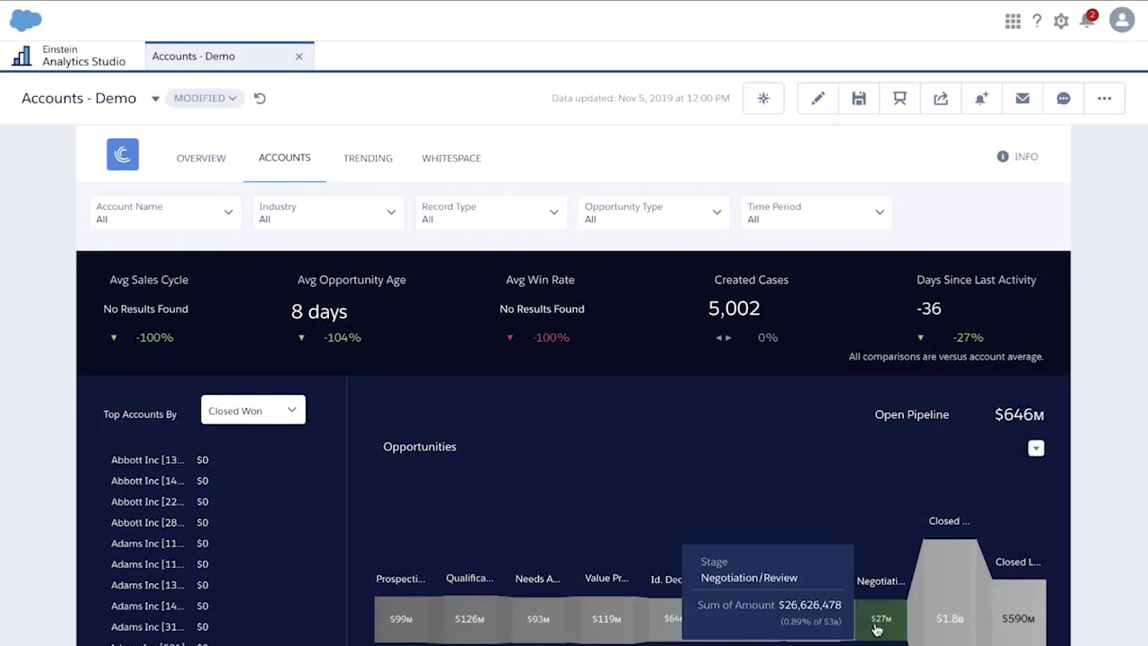
pyautogui.click(879, 621)
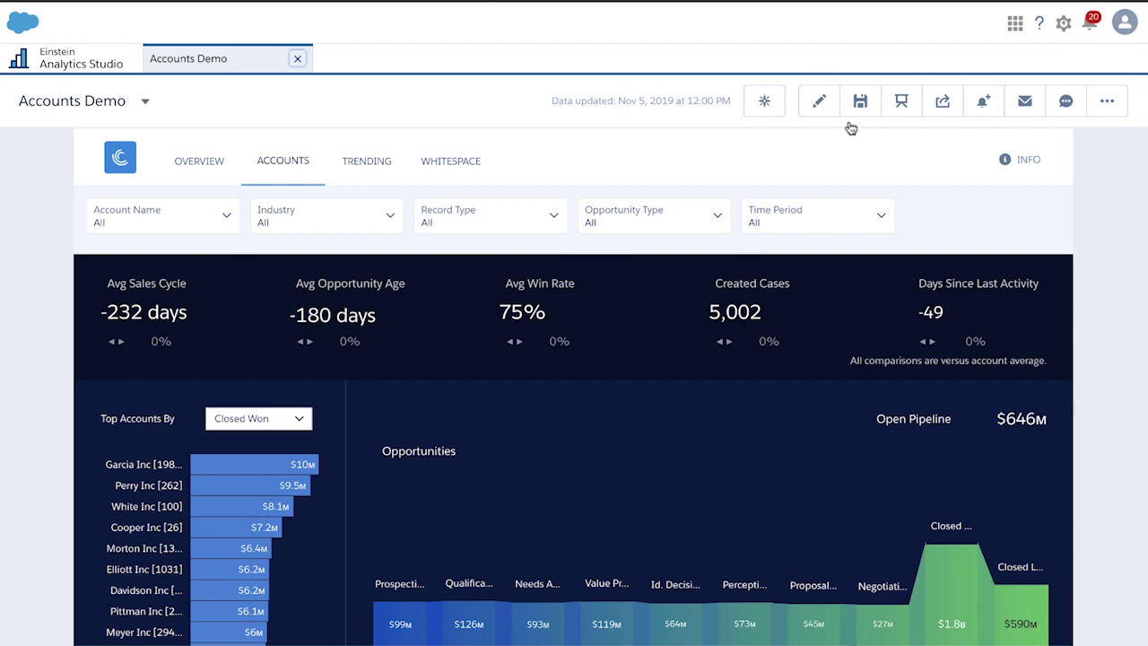
pyautogui.click(825, 111)
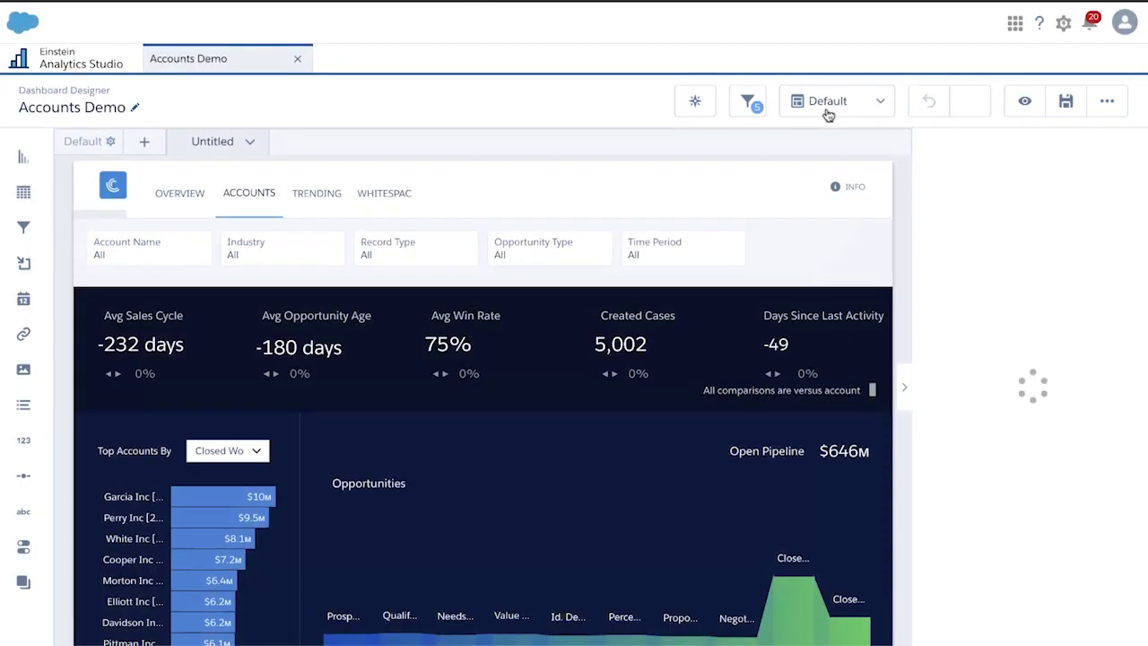
# Step: Add Reference Line 1 (value 0, colour #8932ED) to the Top Accounts chart's top X-axis
pyautogui.click(279, 544)
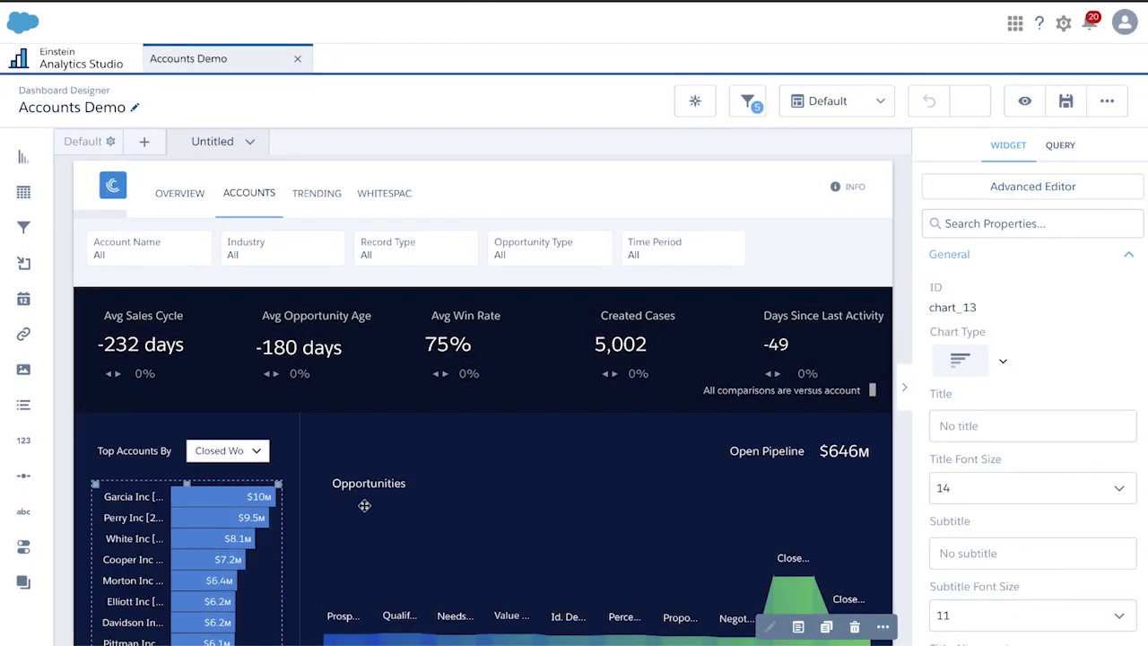
pyautogui.click(954, 260)
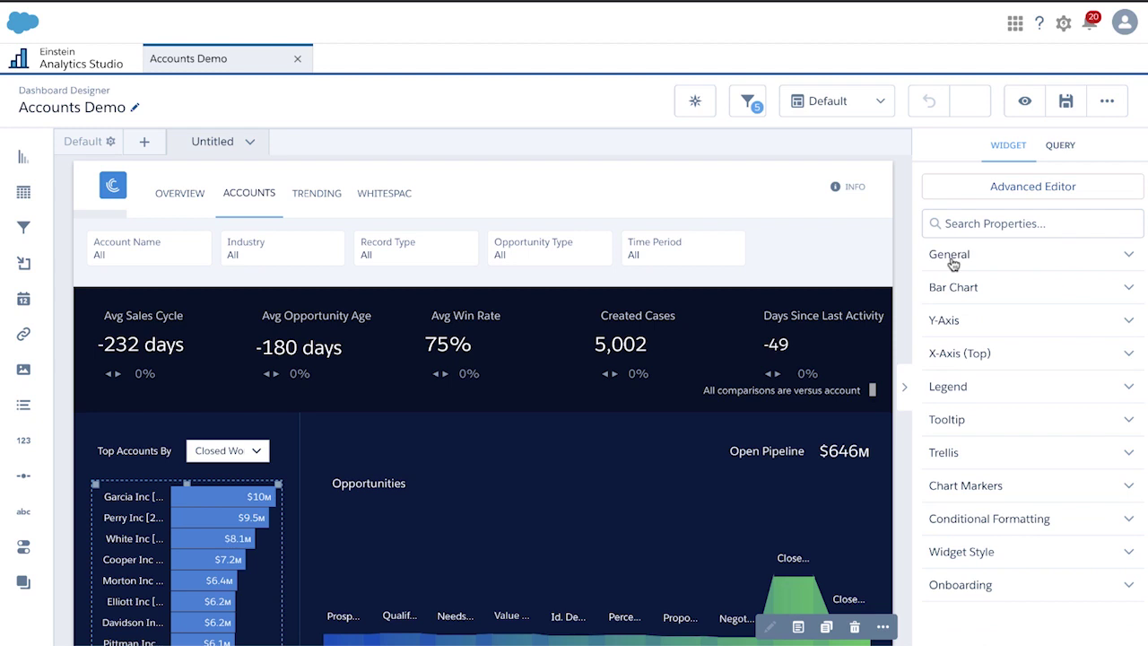
pyautogui.click(998, 365)
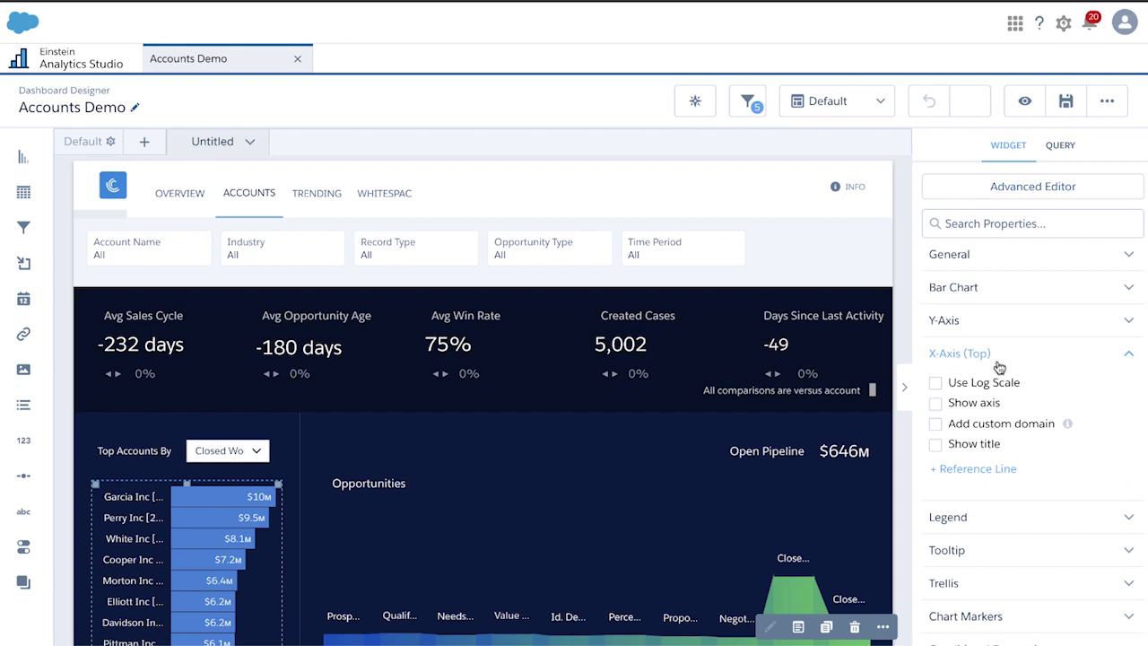
pyautogui.click(986, 470)
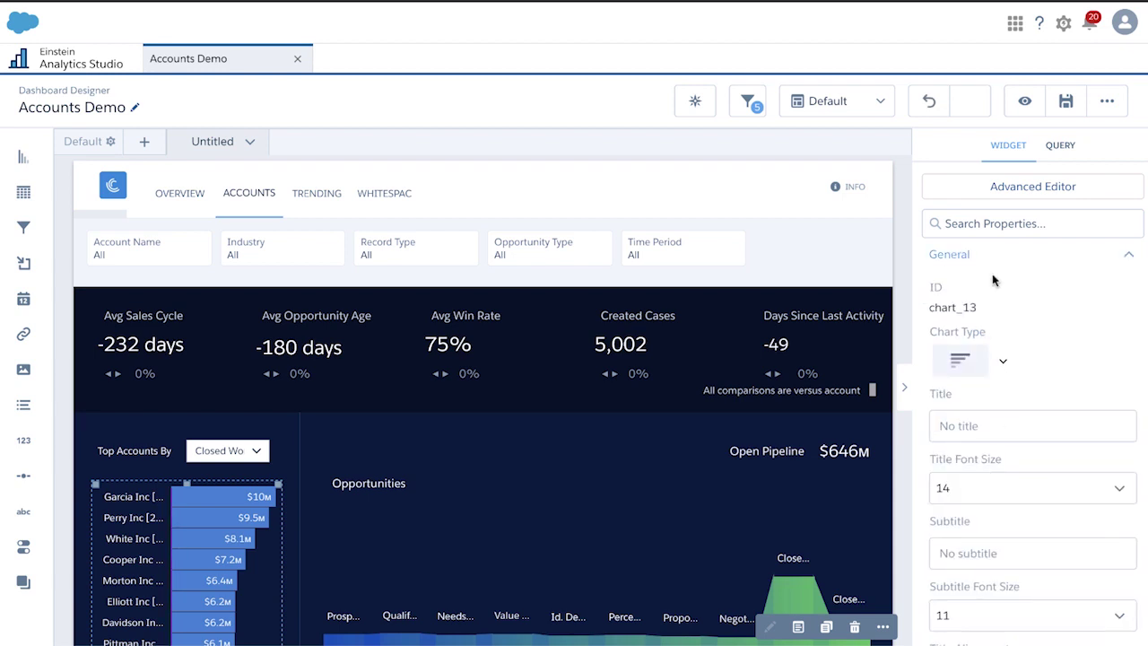
pyautogui.scroll(-3, 992, 274)
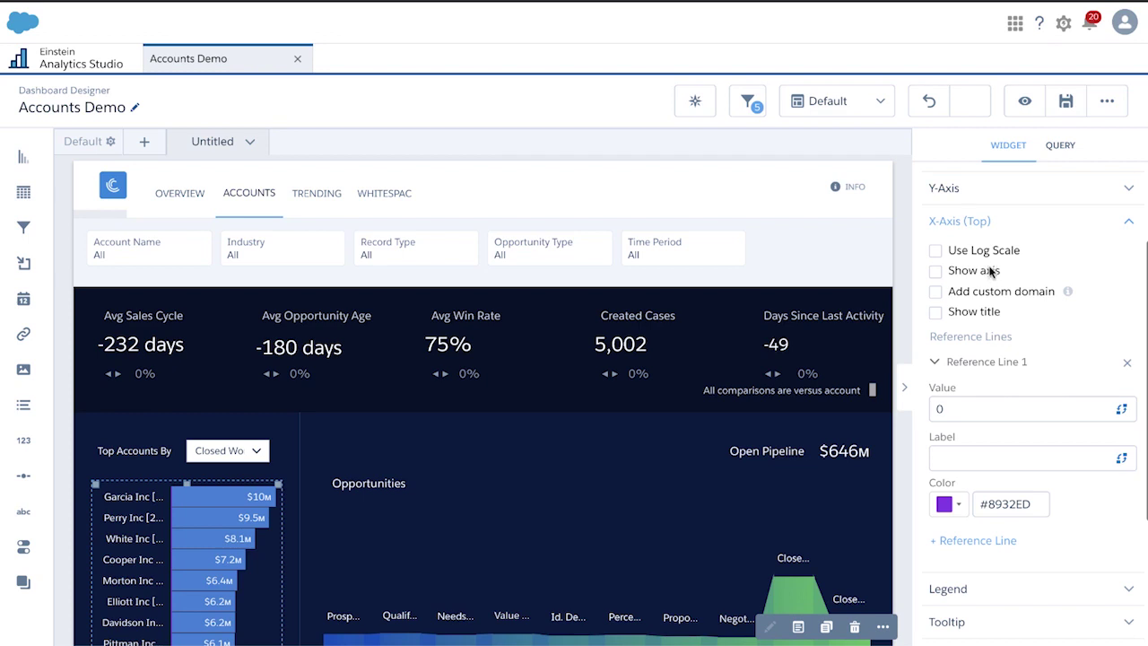
# Step: Bind the Top Accounts reference line value to chart_open_pipe's Sum of Amount result
pyautogui.click(1122, 409)
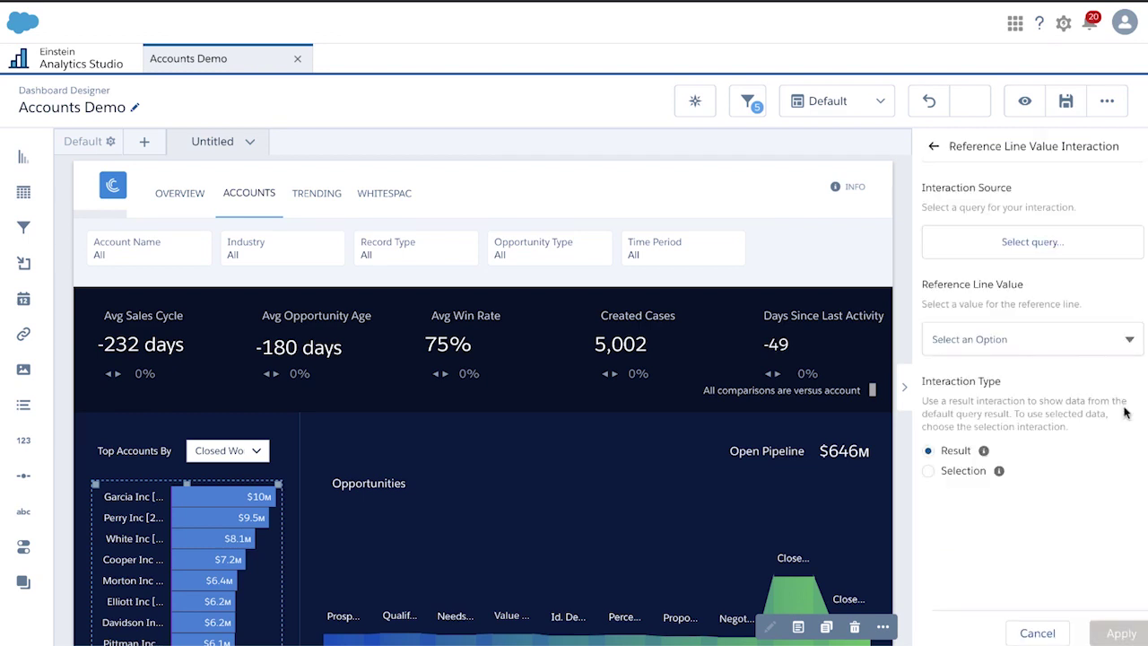
pyautogui.click(1033, 253)
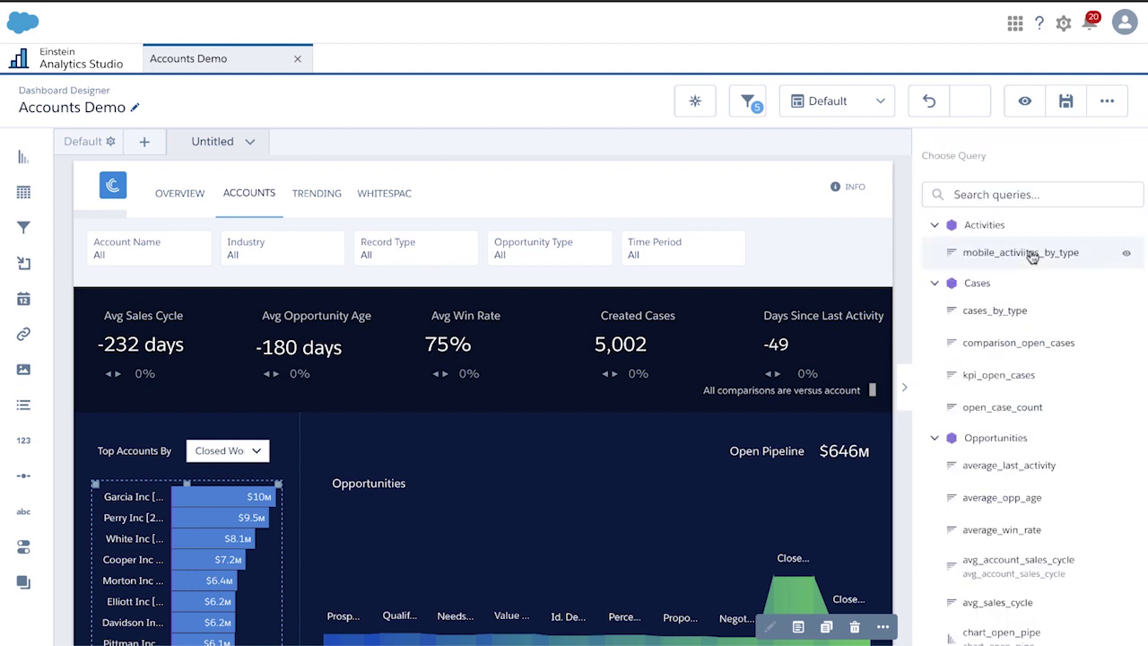
pyautogui.scroll(-2, 1039, 440)
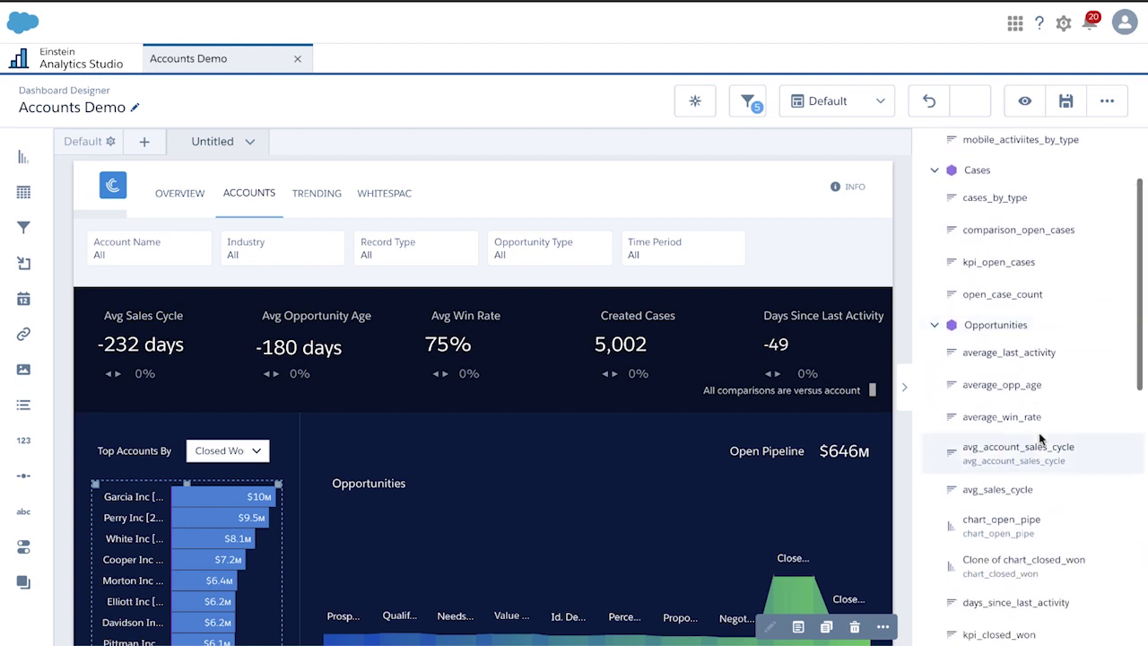
pyautogui.click(1006, 528)
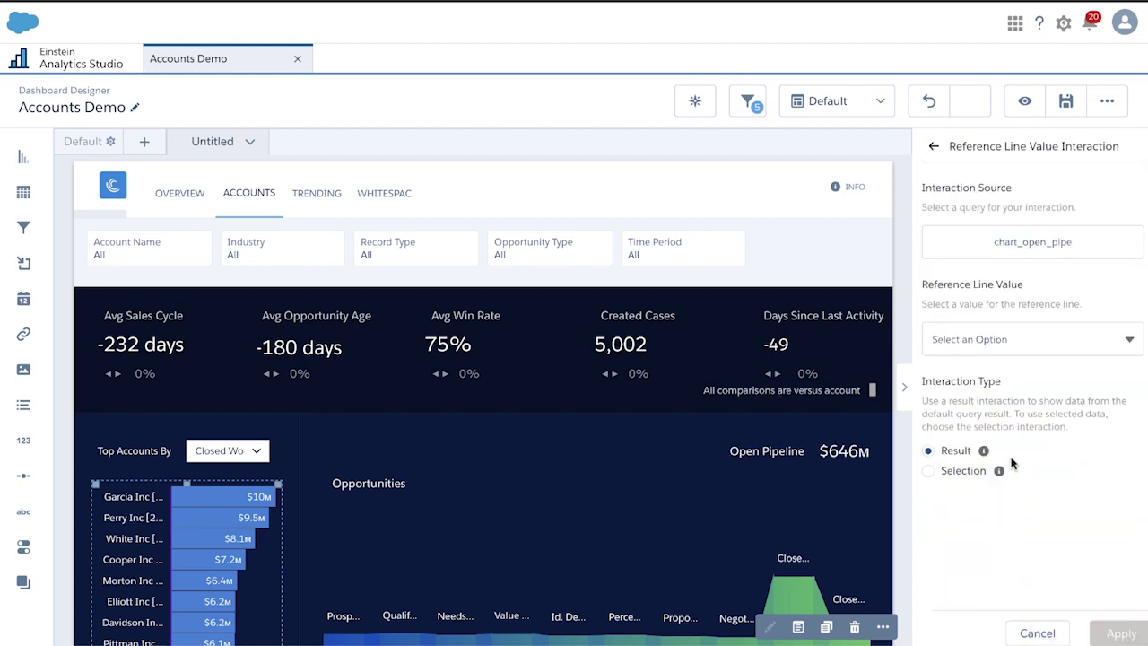
pyautogui.click(1036, 332)
pyautogui.click(984, 377)
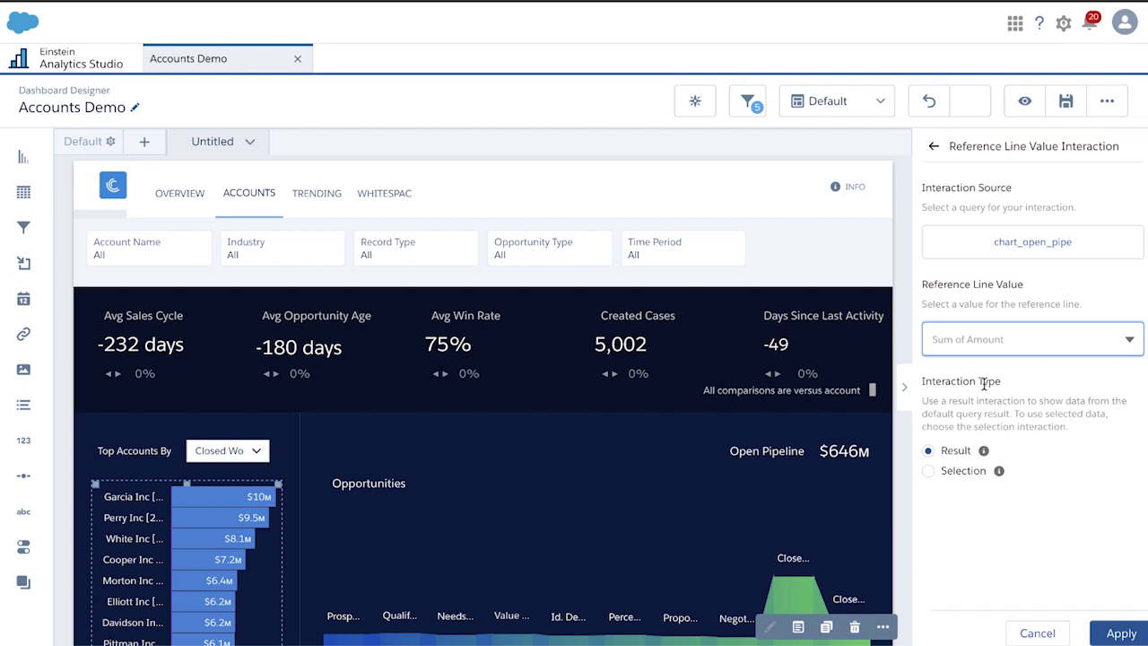
pyautogui.click(1119, 633)
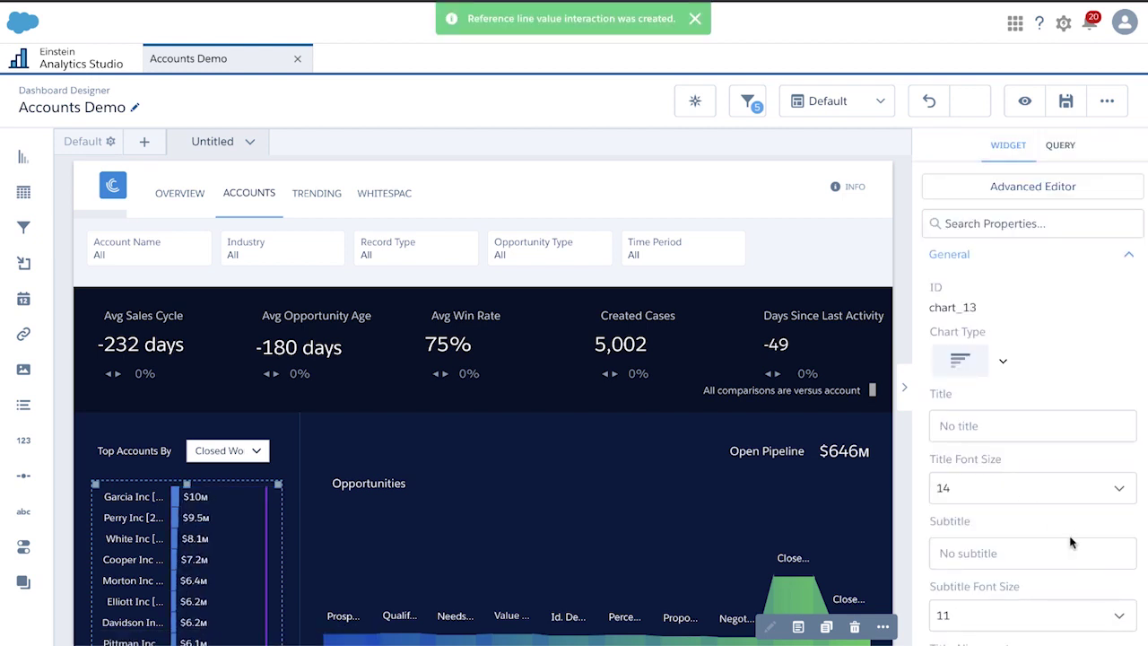
pyautogui.click(1003, 257)
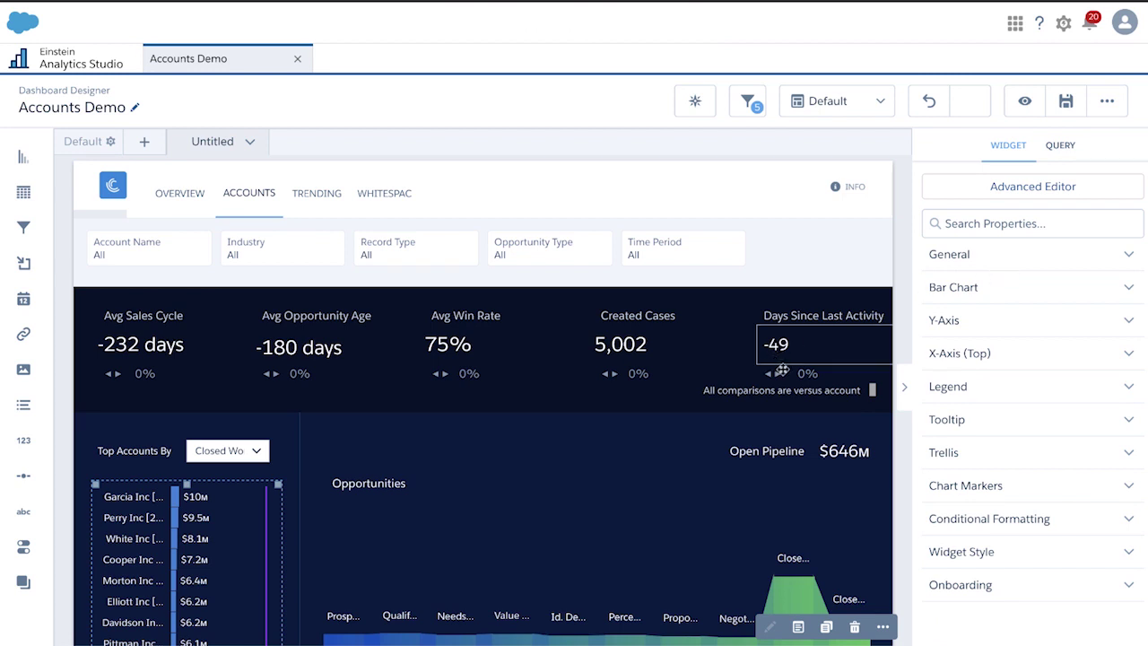